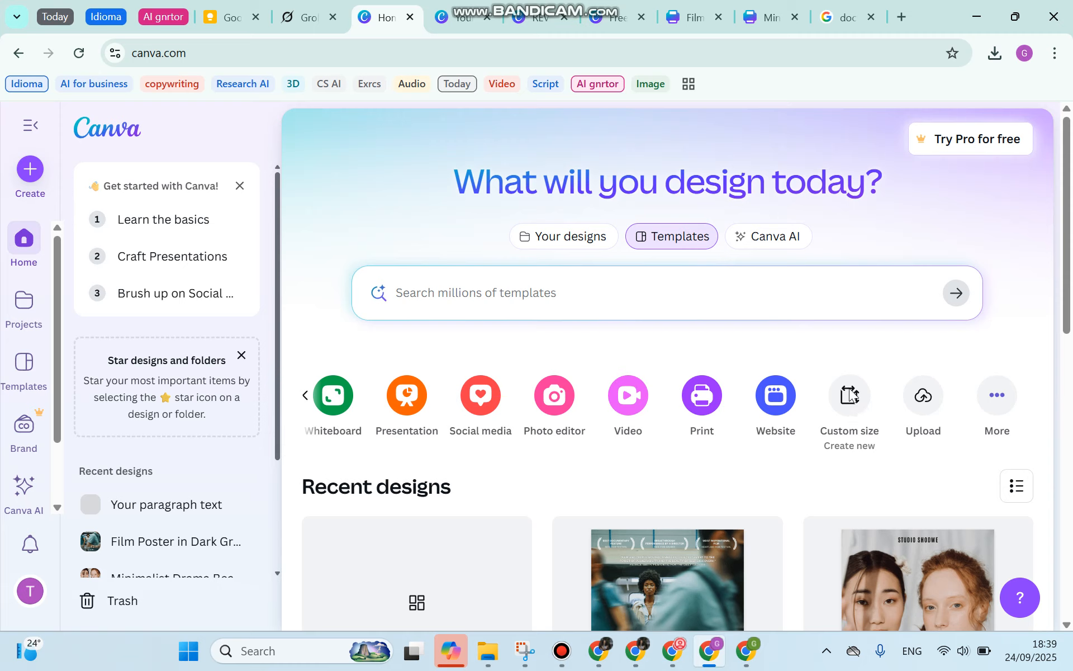
# - Set up a custom-size design 24 in wide by 36 in high and switch to its blank page
pyautogui.click(850, 393)
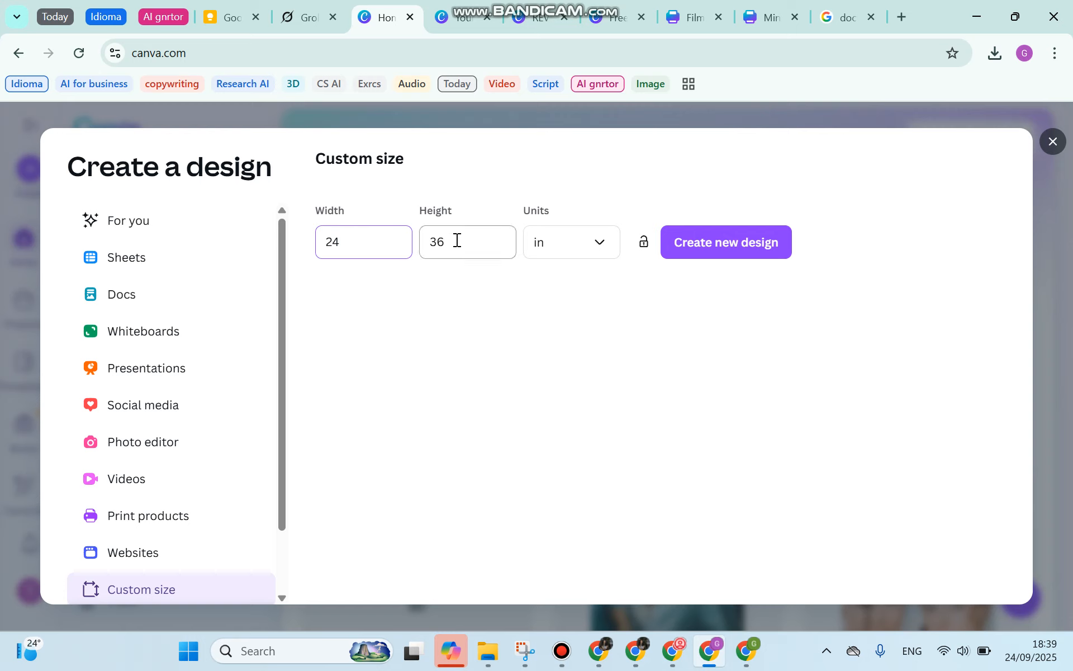
pyautogui.click(565, 247)
pyautogui.click(443, 317)
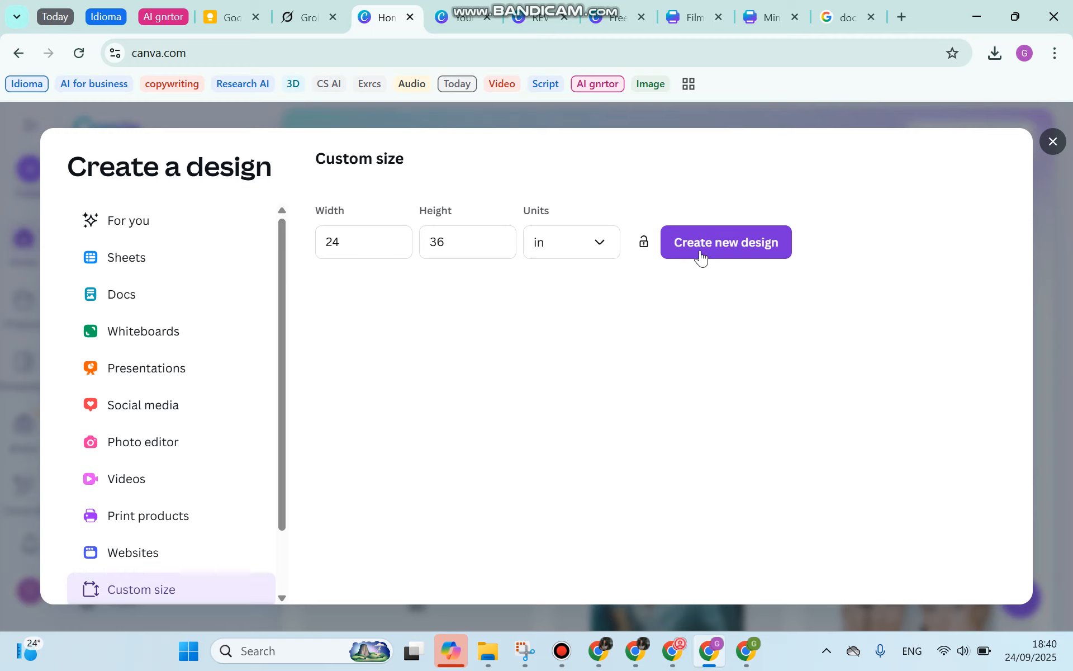
pyautogui.click(458, 17)
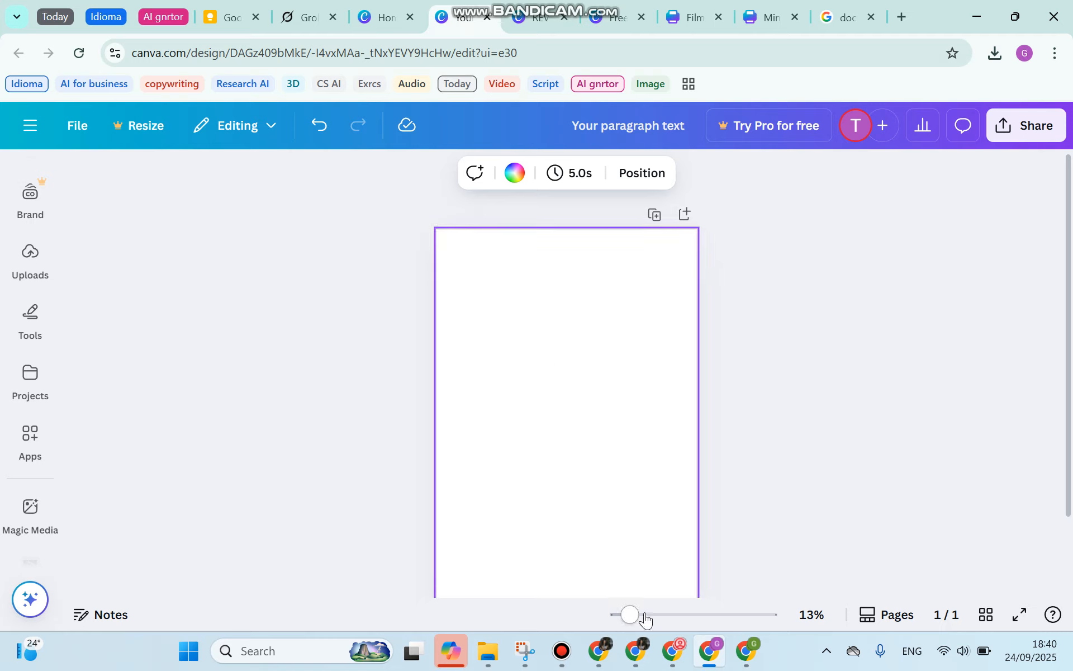
# - Set the page's background colour to solid black
pyautogui.moveTo(630, 617); pyautogui.dragTo(626, 617)
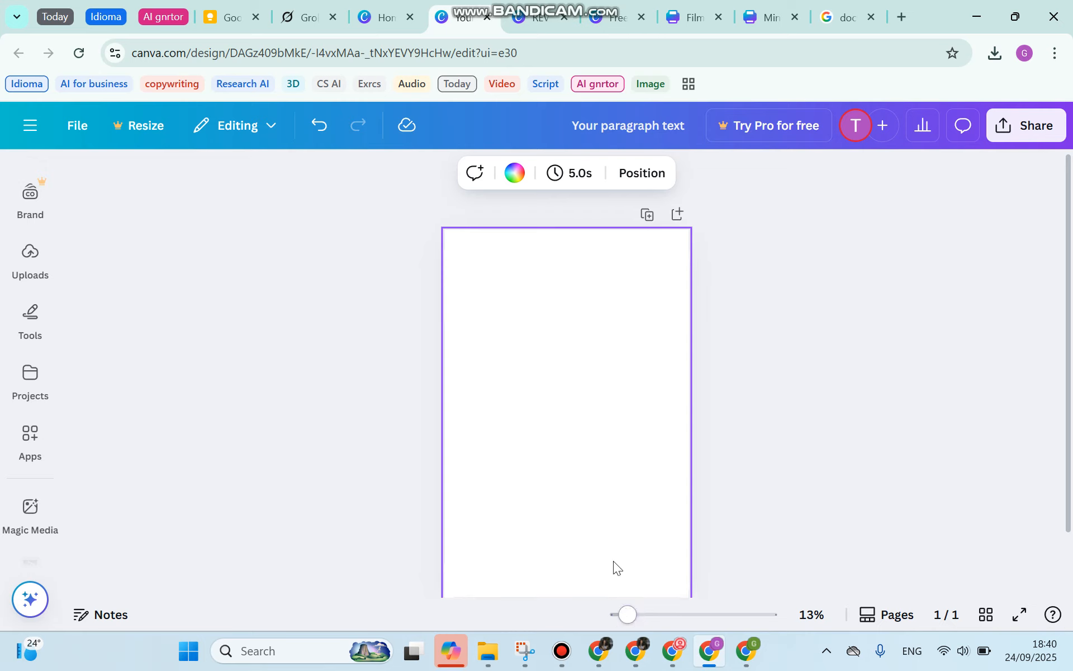
pyautogui.scroll(-1, 597, 420)
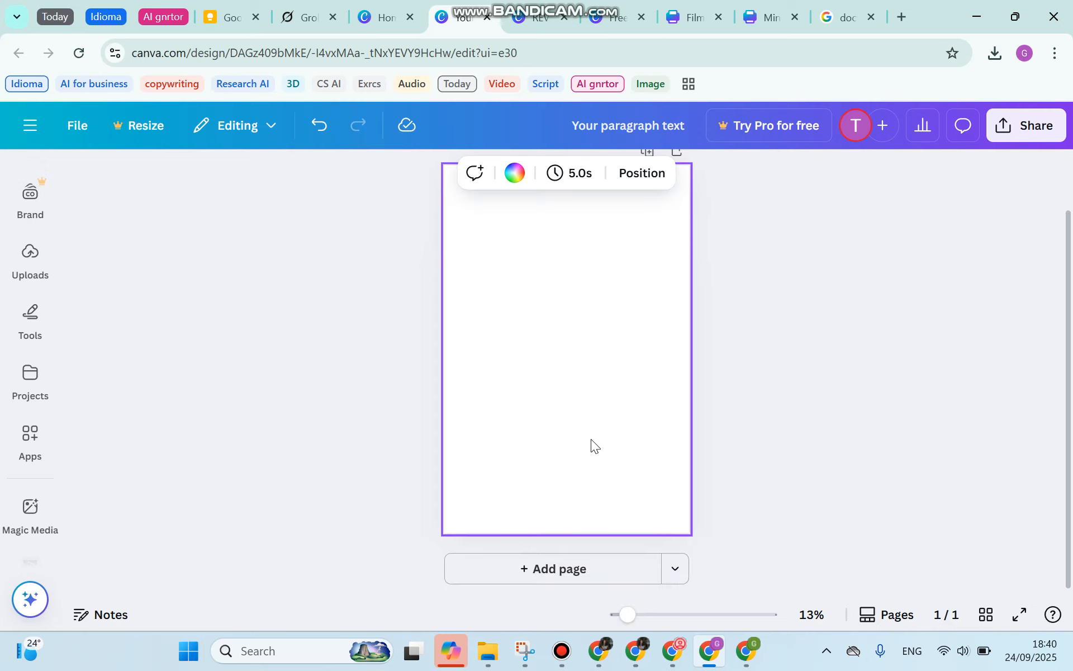
pyautogui.click(515, 173)
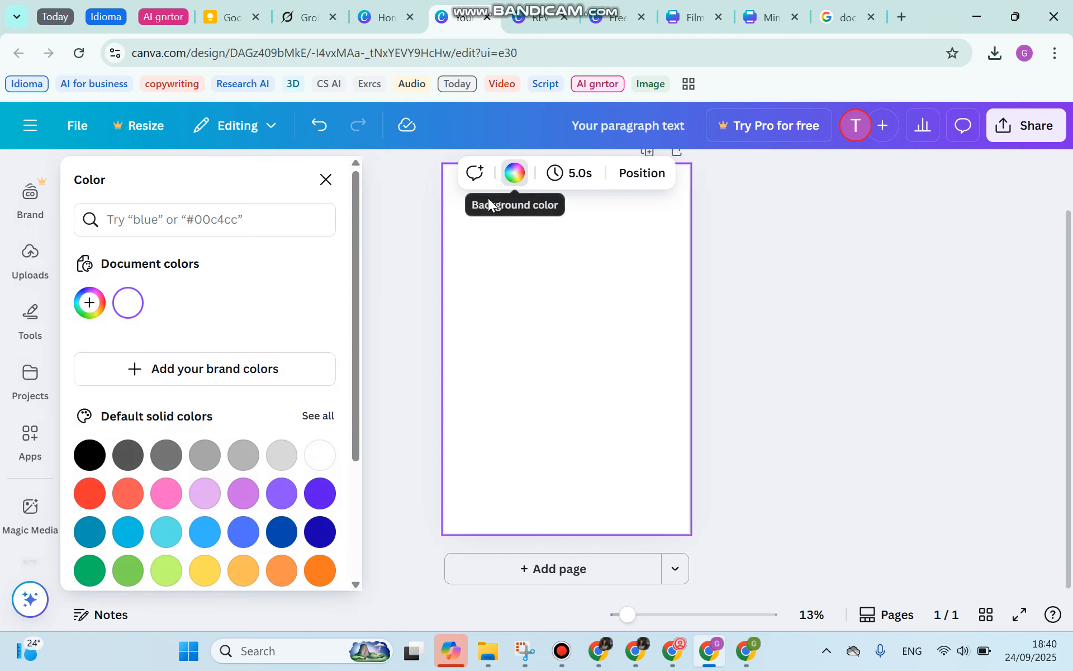
pyautogui.click(90, 456)
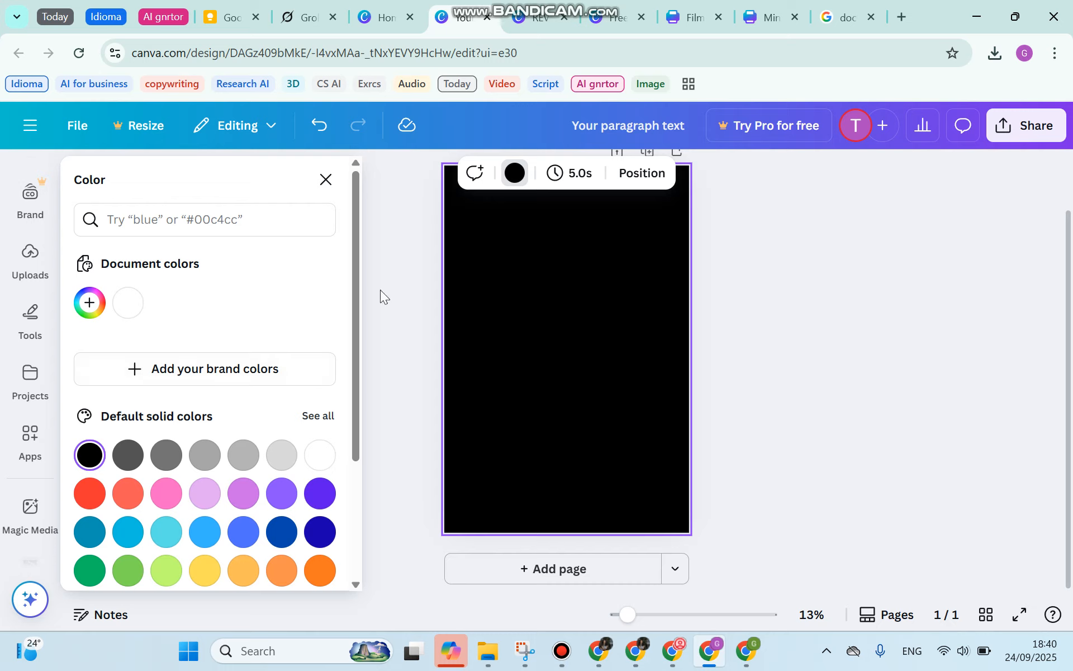
pyautogui.click(405, 277)
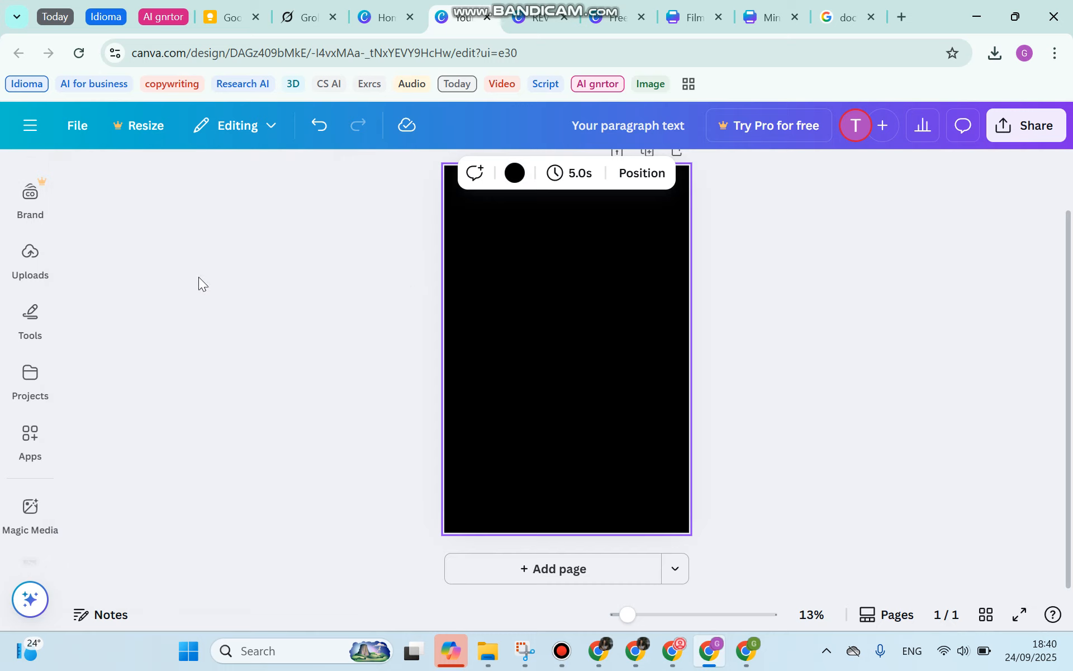
# - Clear the old elements search and add the recently used floating burger photo to the page
pyautogui.click(17, 380)
pyautogui.scroll(3, 31, 249)
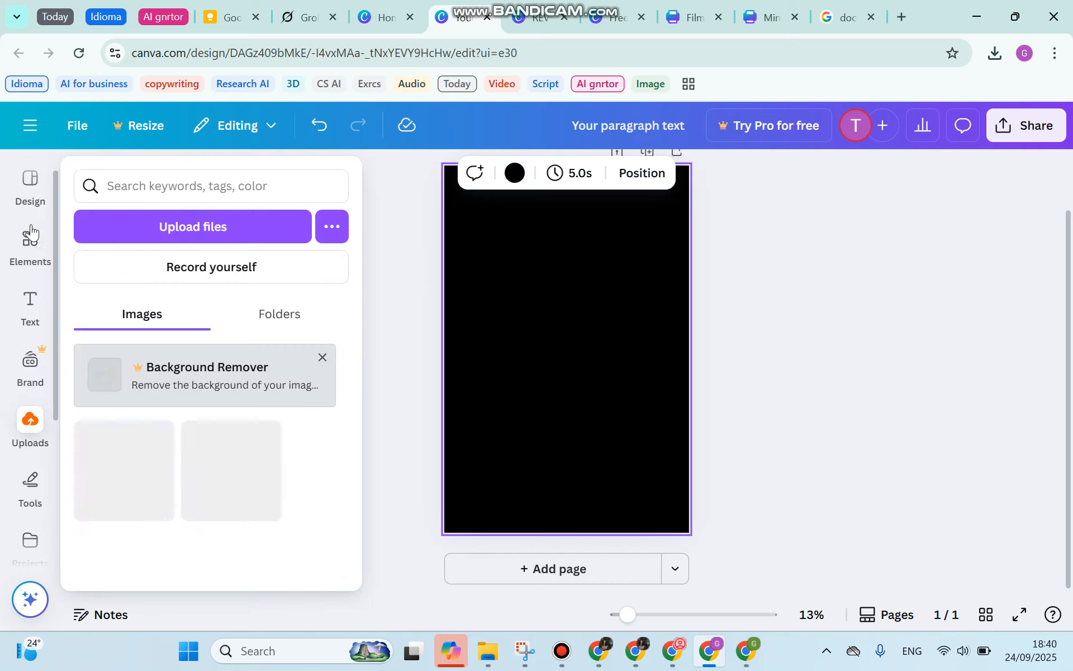
pyautogui.click(33, 234)
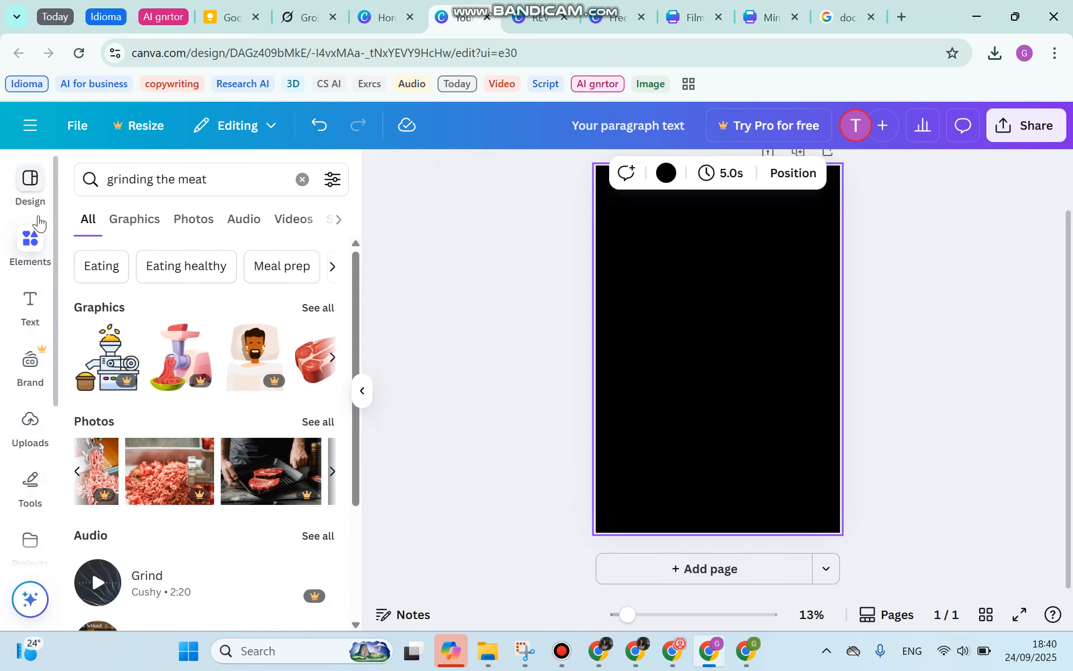
pyautogui.click(301, 182)
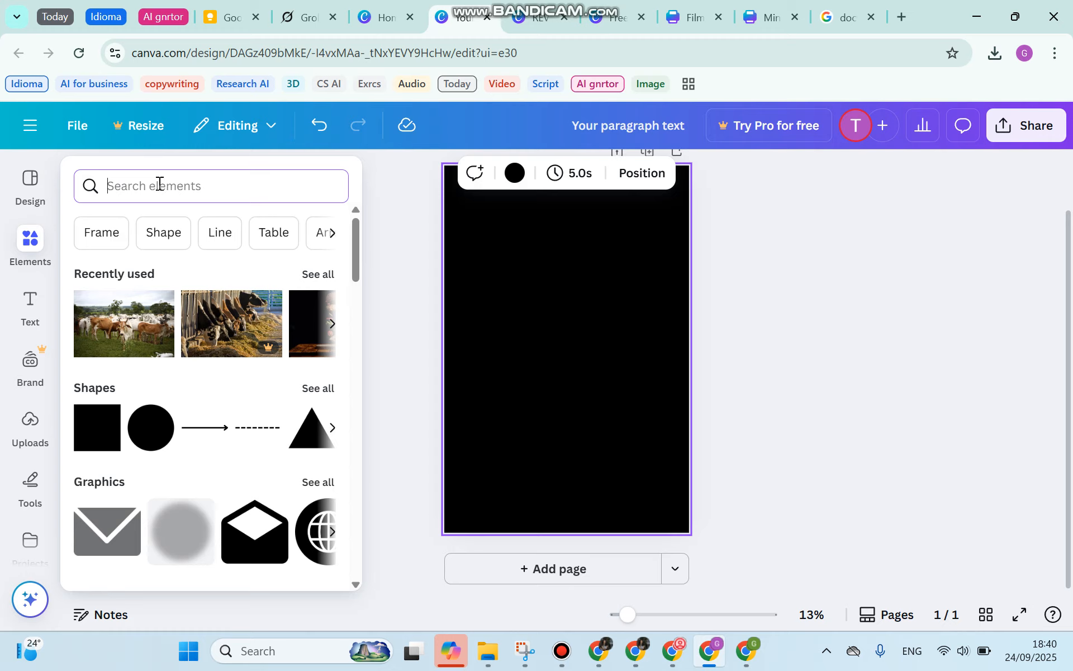
pyautogui.click(332, 329)
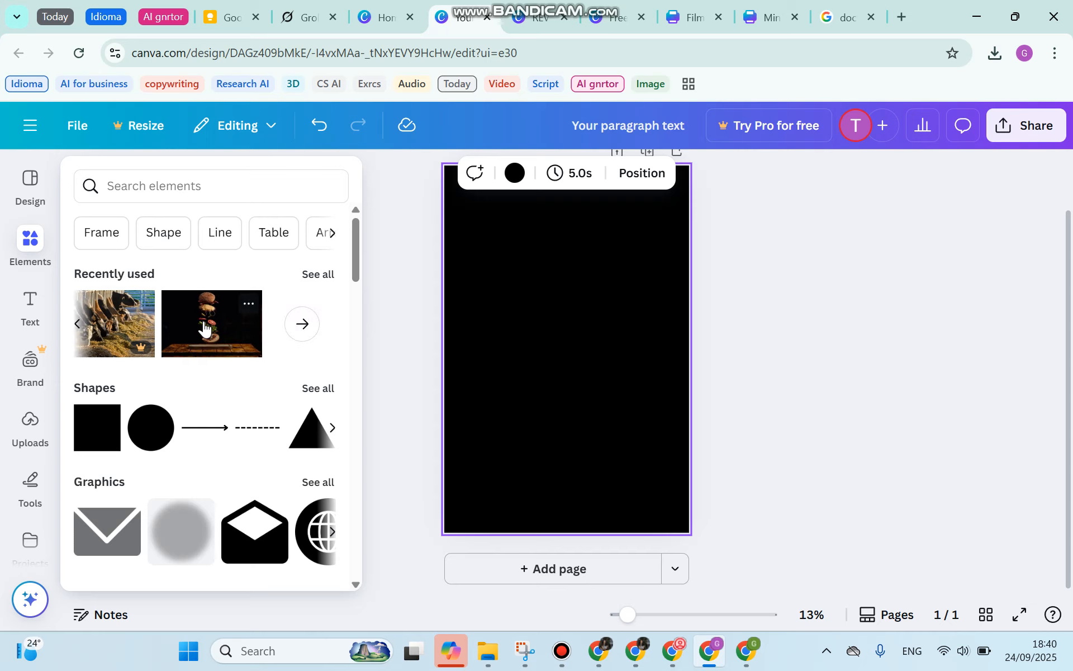
pyautogui.click(190, 333)
pyautogui.click(595, 375)
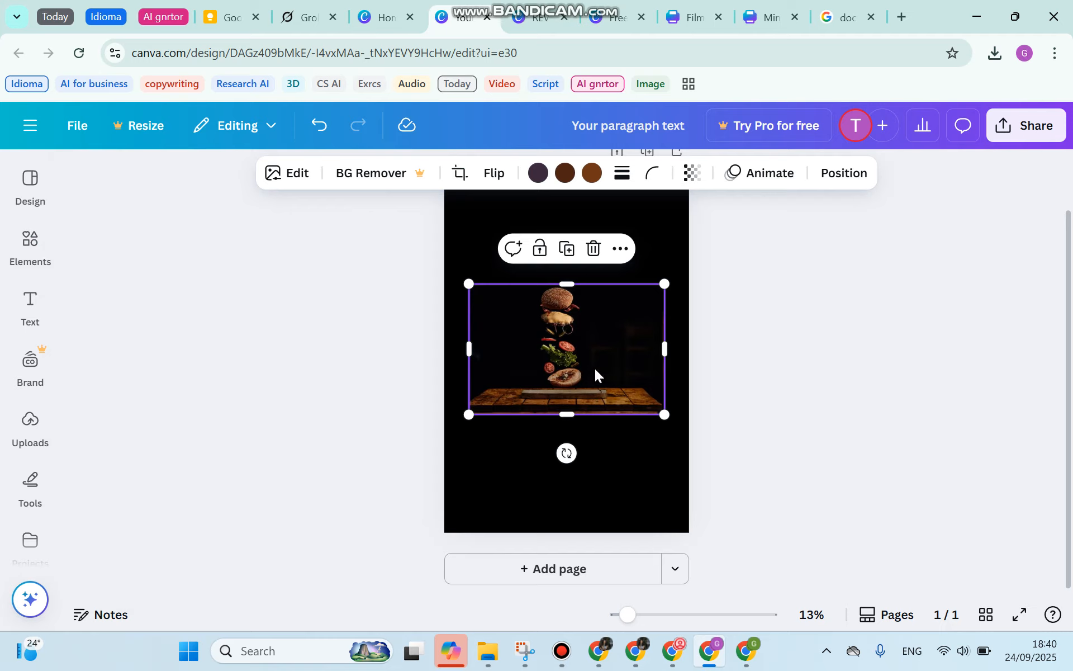
# - Stretch the burger photo to both side edges of the page and extend its upper edge to show the whole bun
pyautogui.moveTo(664, 348); pyautogui.dragTo(689, 348)
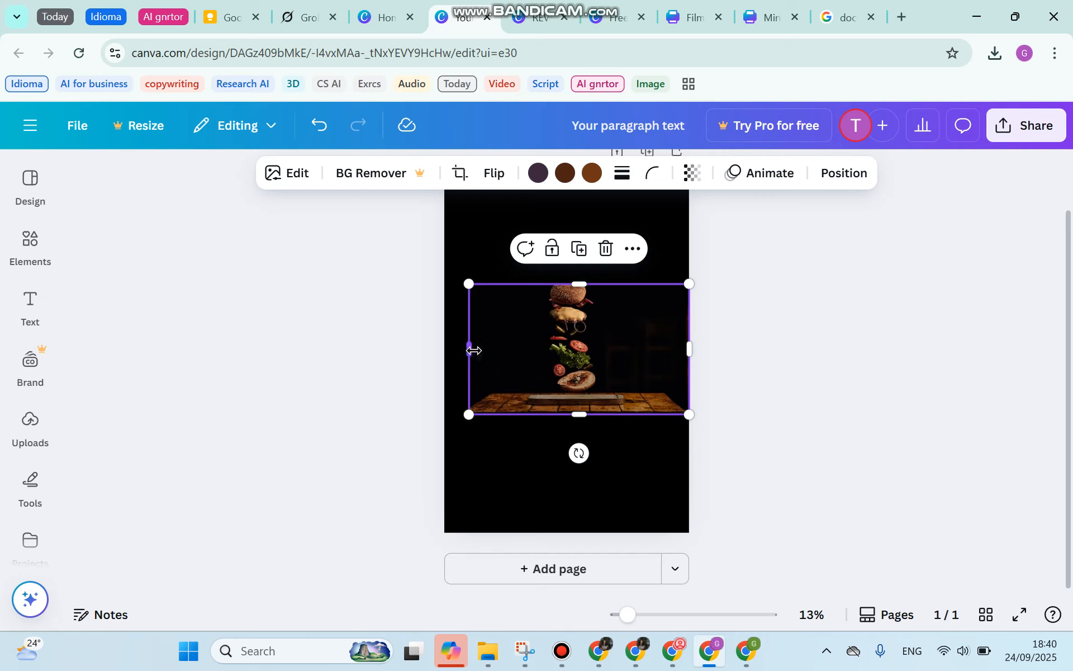
pyautogui.moveTo(469, 349); pyautogui.dragTo(444, 347)
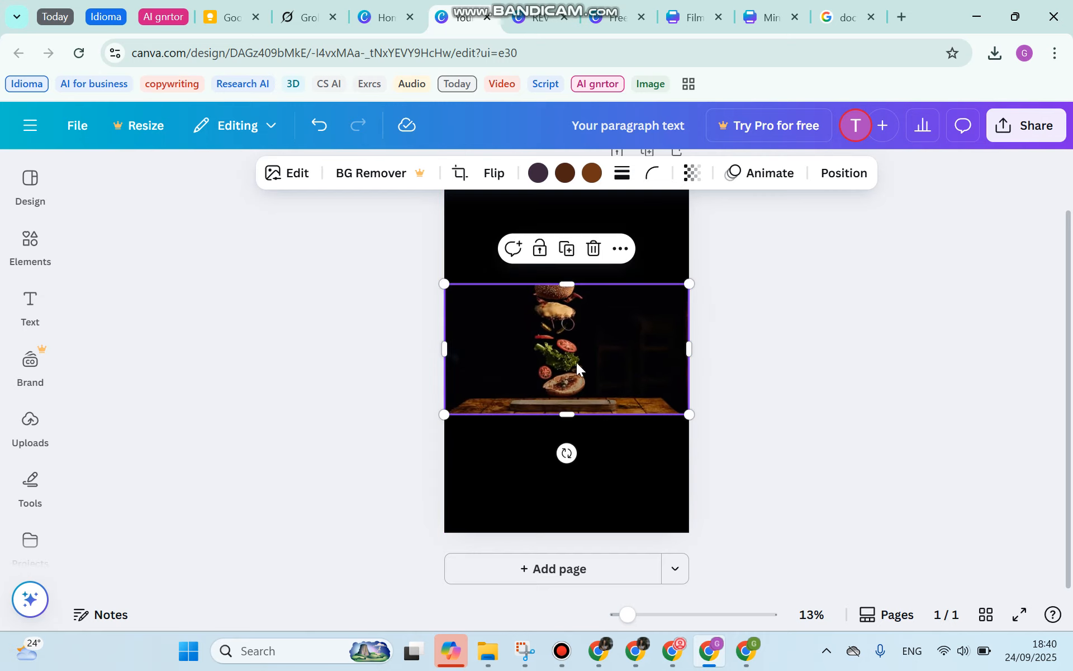
pyautogui.moveTo(687, 349); pyautogui.dragTo(690, 350)
pyautogui.click(813, 340)
pyautogui.click(609, 384)
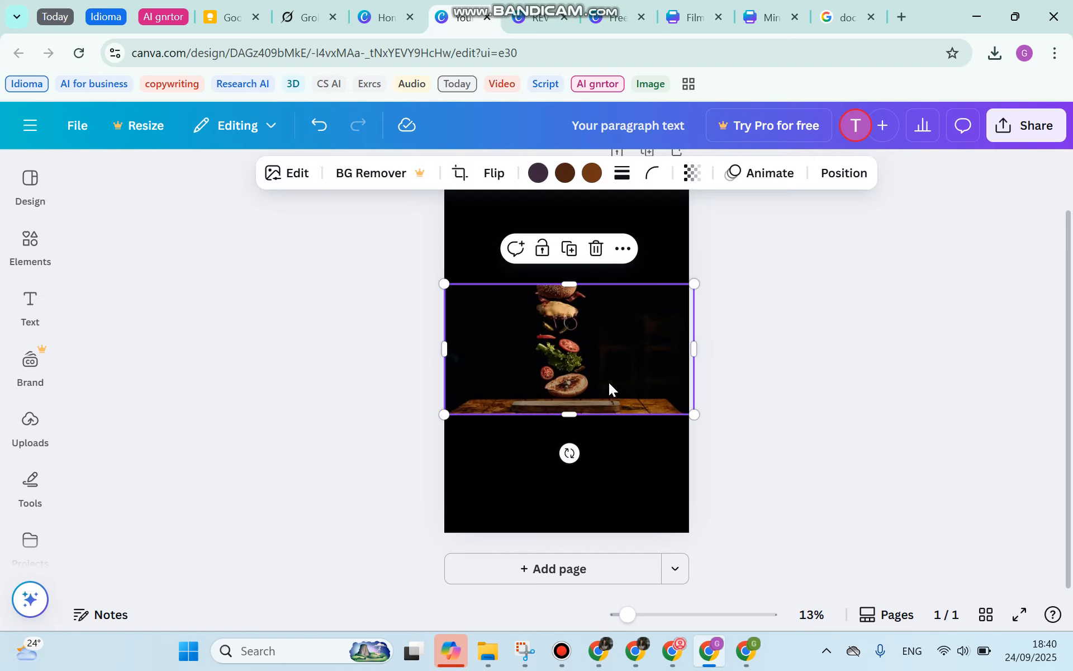
pyautogui.click(761, 340)
pyautogui.click(572, 289)
pyautogui.moveTo(572, 284); pyautogui.dragTo(571, 261)
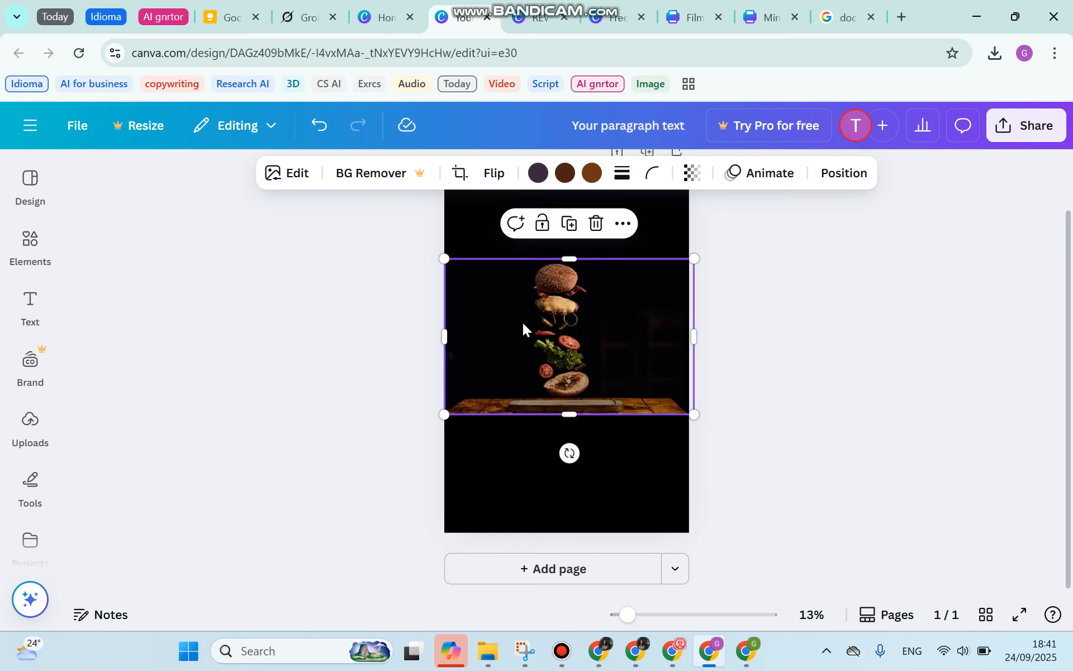
# - Examine the finished REVEAL THE BURGER poster as a layout reference and return to the new design
pyautogui.click(531, 19)
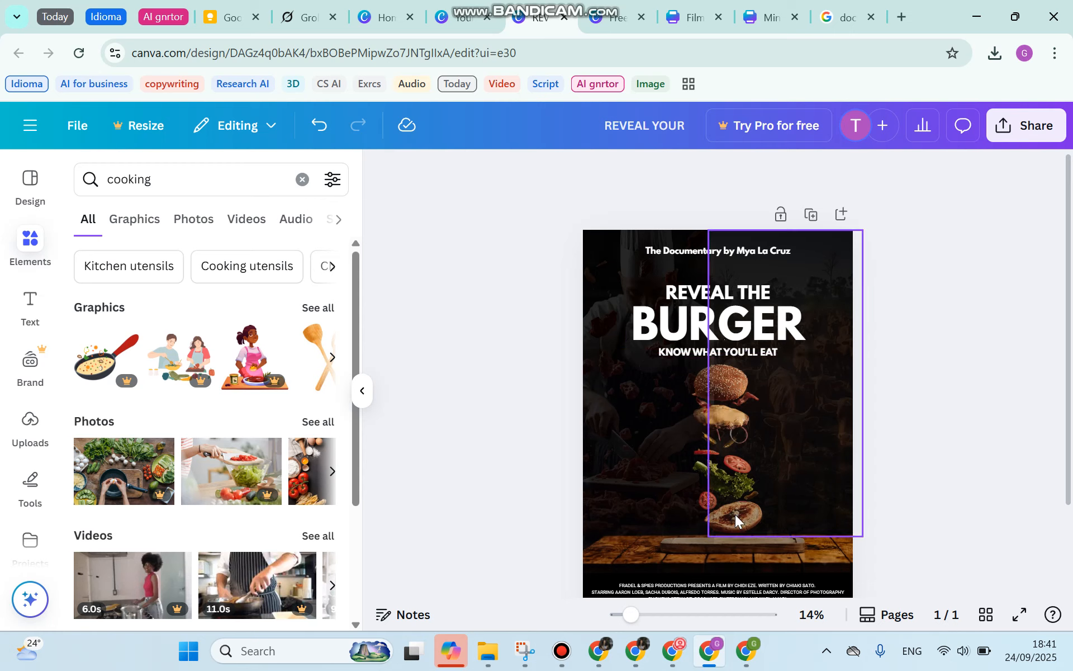
pyautogui.scroll(-3, 720, 476)
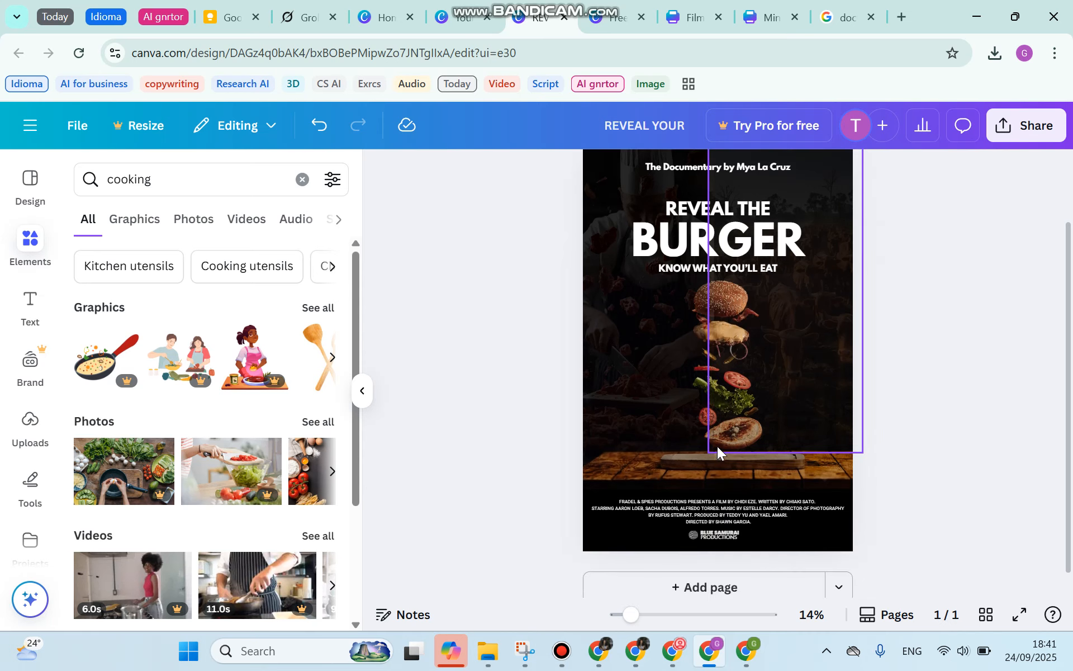
pyautogui.moveTo(629, 617); pyautogui.dragTo(624, 618)
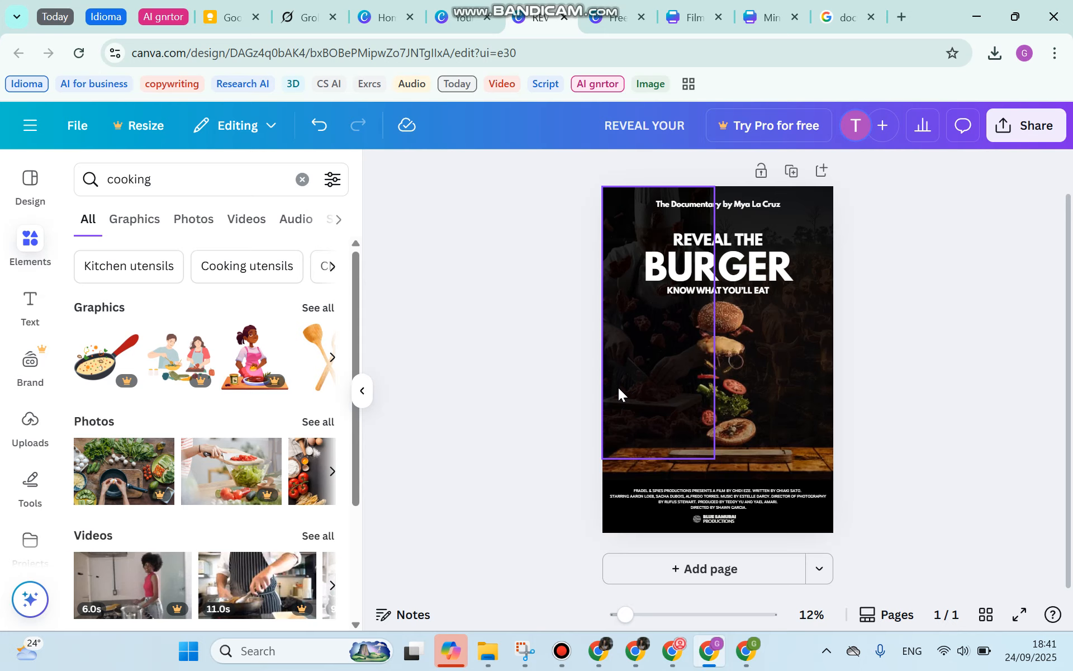
pyautogui.click(449, 19)
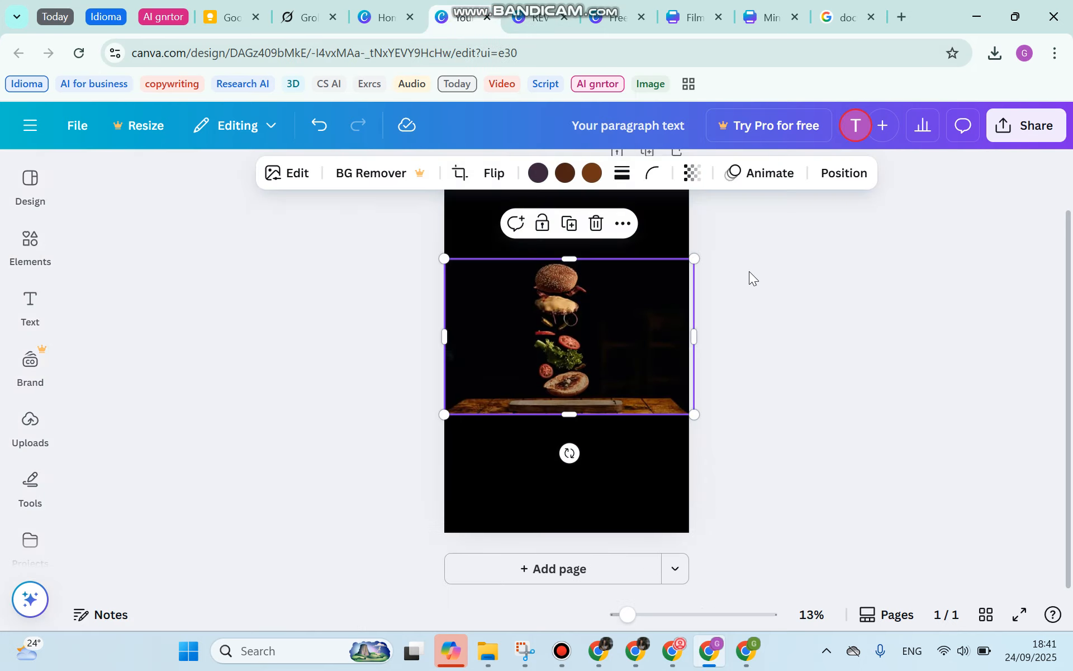
pyautogui.click(538, 18)
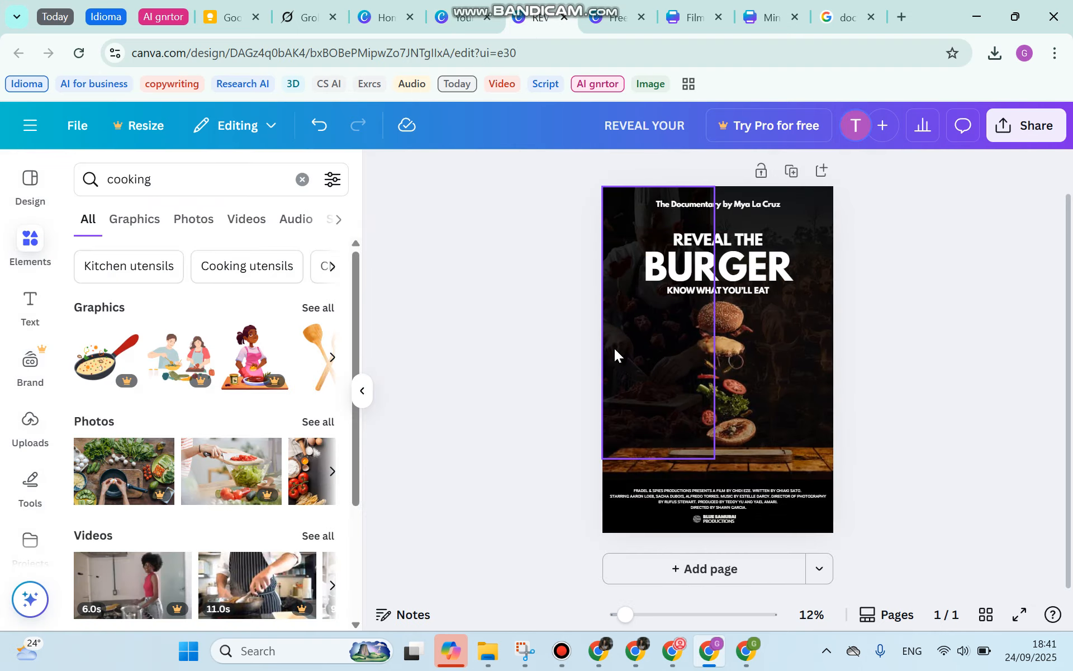
pyautogui.click(464, 21)
# - Move the burger photo lower on the page and extend it to the page's left edge
pyautogui.click(427, 290)
pyautogui.scroll(1, 316, 307)
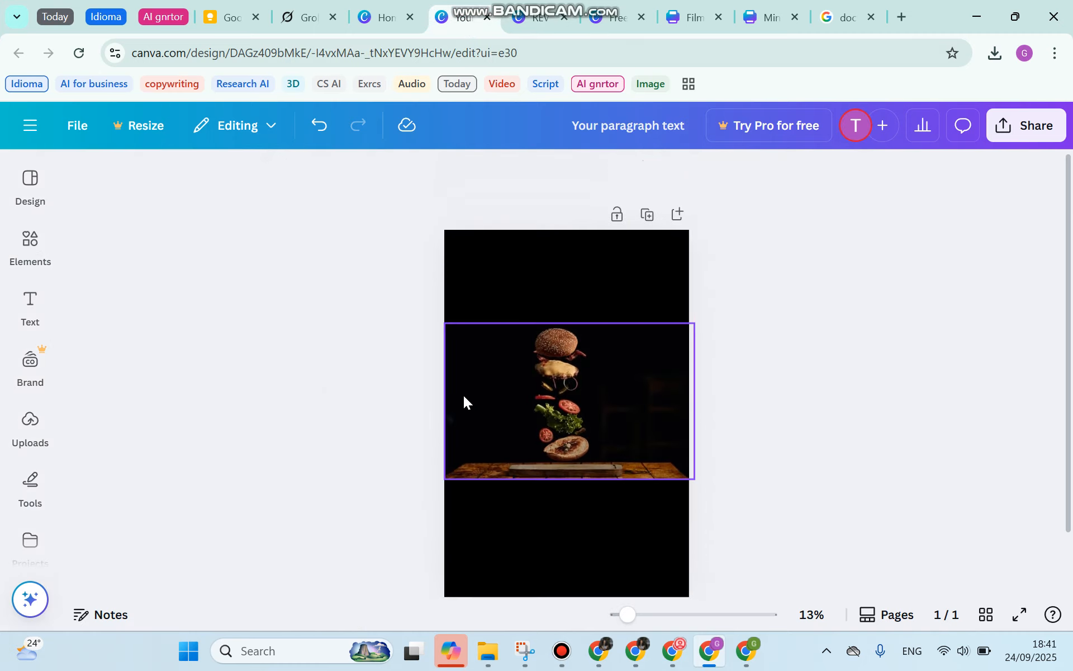
pyautogui.moveTo(575, 388); pyautogui.dragTo(577, 426)
pyautogui.moveTo(447, 444); pyautogui.dragTo(444, 443)
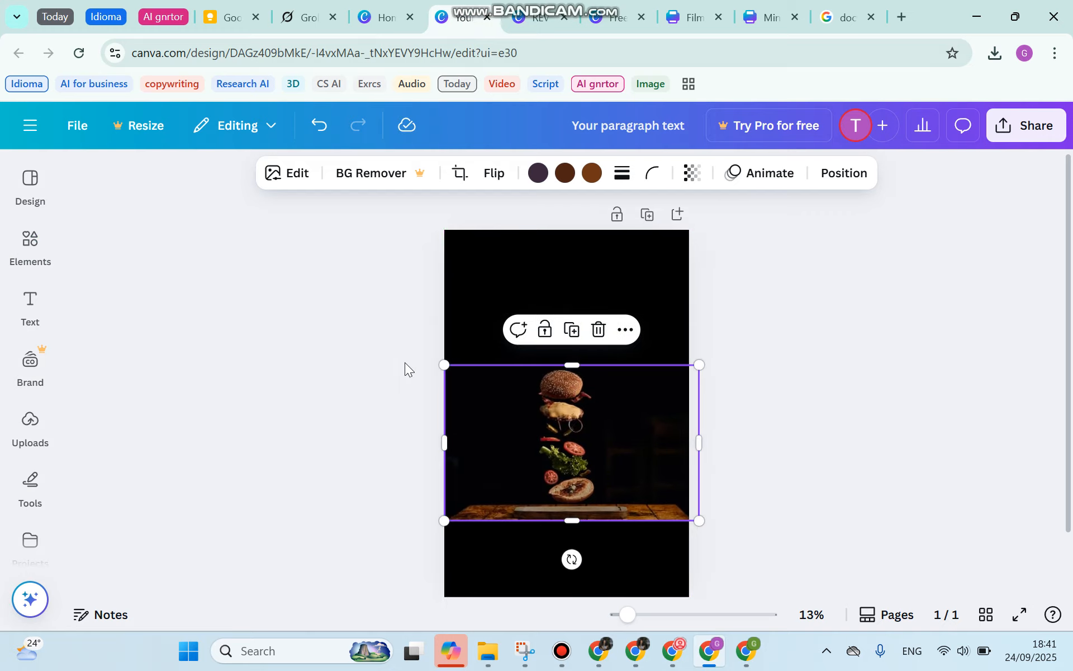
pyautogui.click(405, 366)
# - Add a text box reading REVEAL in capitals
pyautogui.click(30, 302)
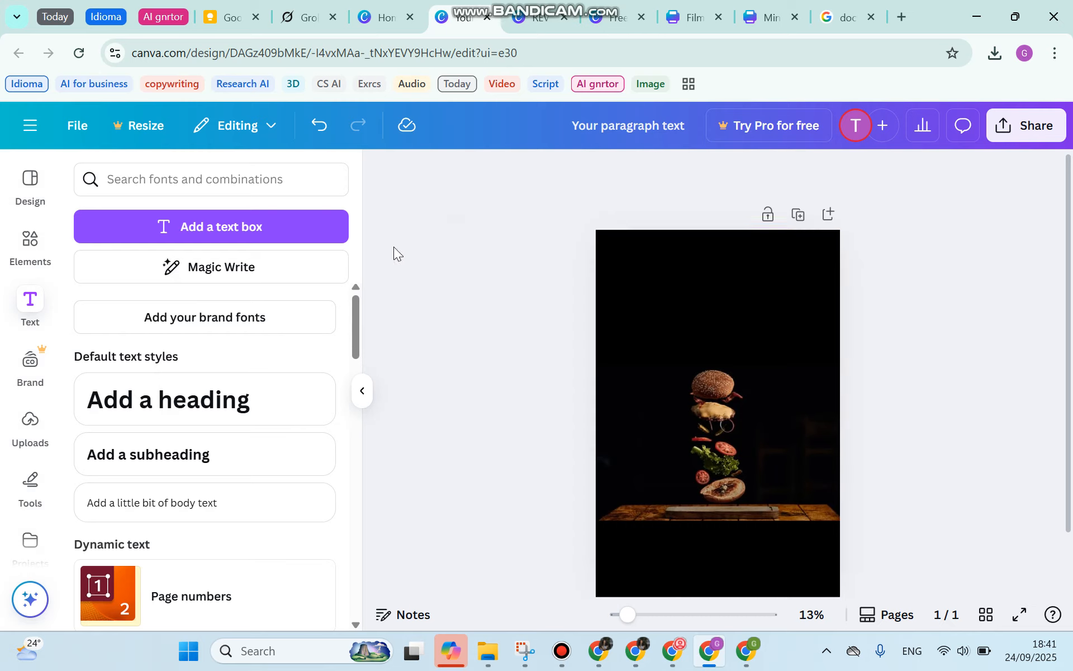
pyautogui.click(295, 233)
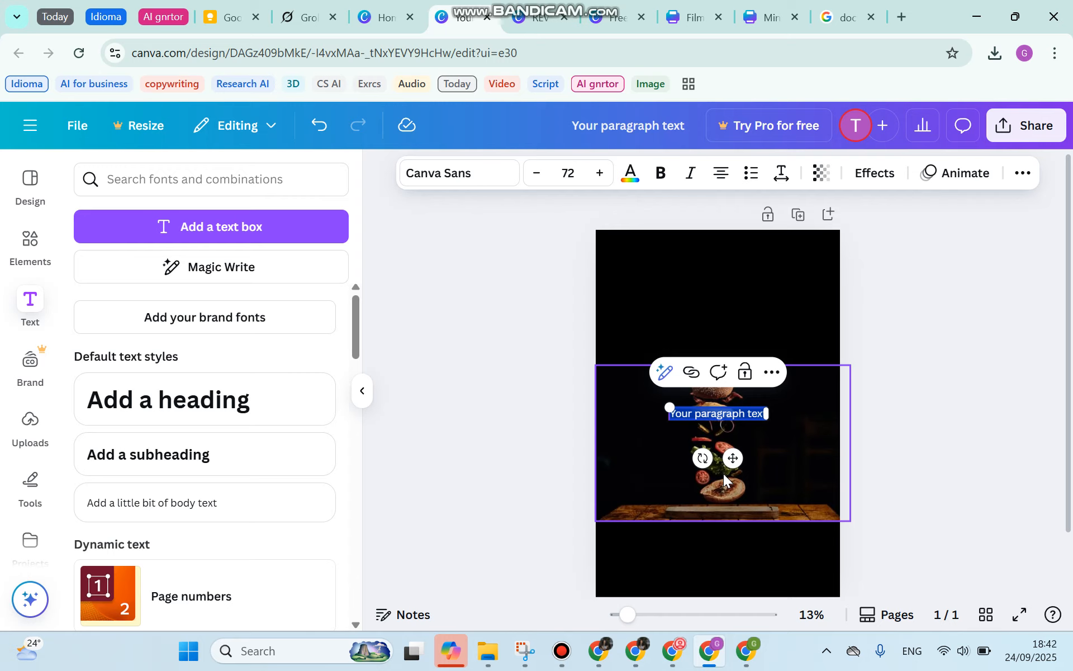
pyautogui.write('reve')
pyautogui.press('BackSpace')
pyautogui.press('BackSpace')
pyautogui.press('BackSpace')
pyautogui.press('BackSpace')
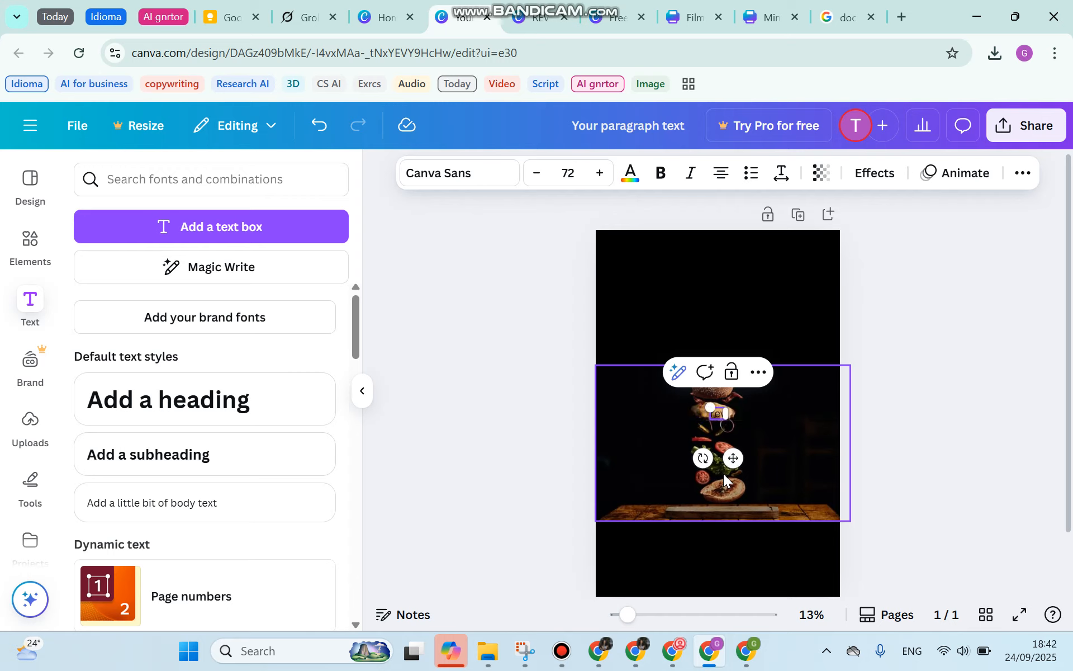
pyautogui.press('capslock')
pyautogui.write('REVEAL')
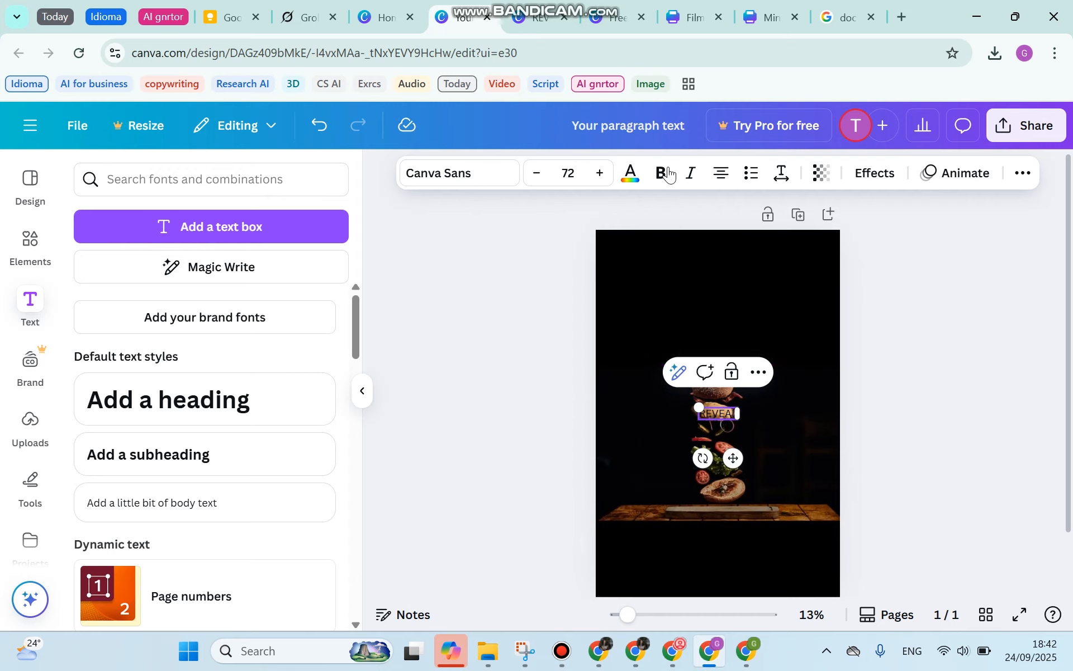
# - Colour the REVEAL text white and move it above the burger
pyautogui.hotkey('ctrl', 'a')
pyautogui.click(632, 177)
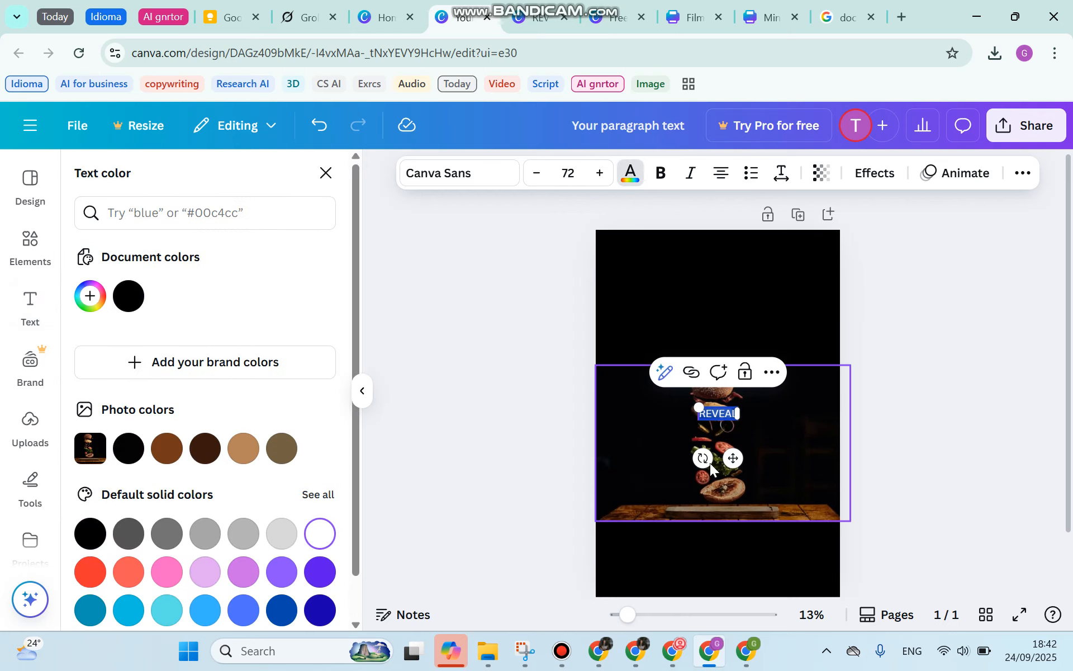
pyautogui.moveTo(732, 458); pyautogui.dragTo(733, 344)
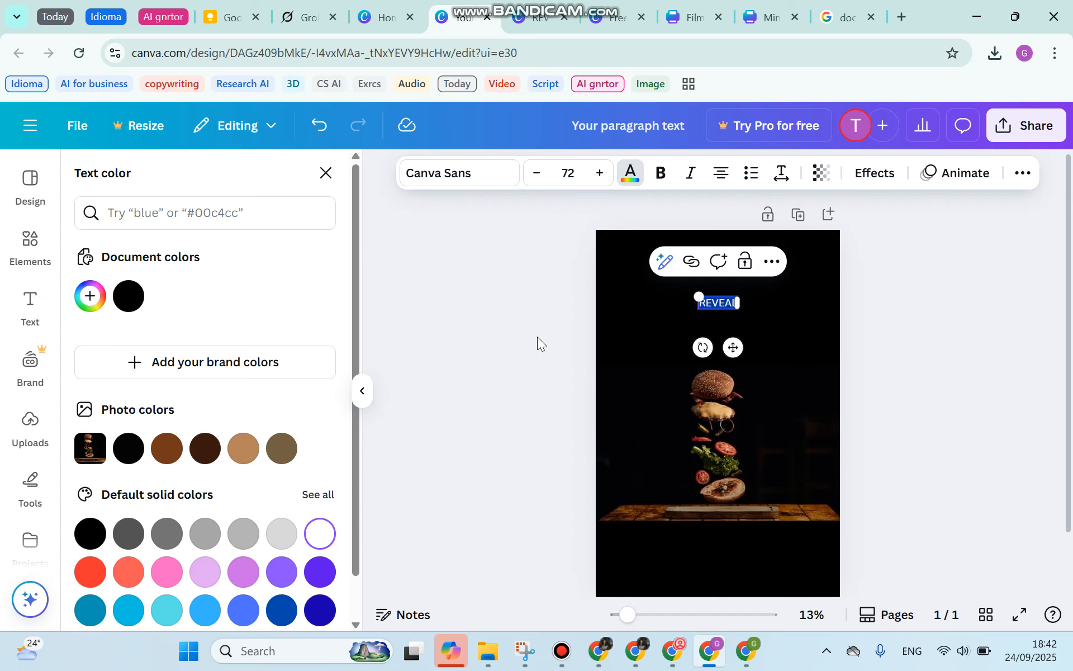
pyautogui.click(326, 172)
# - Add a second text box reading THE BURGER below REVEAL and colour it white
pyautogui.click(234, 239)
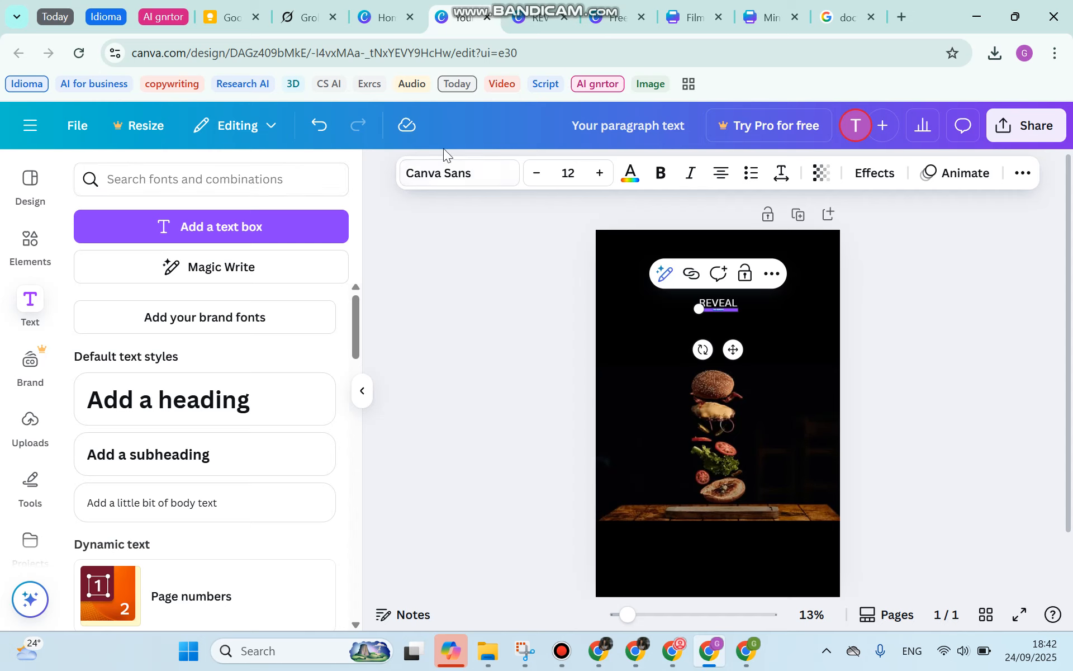
pyautogui.click(630, 172)
pyautogui.click(319, 533)
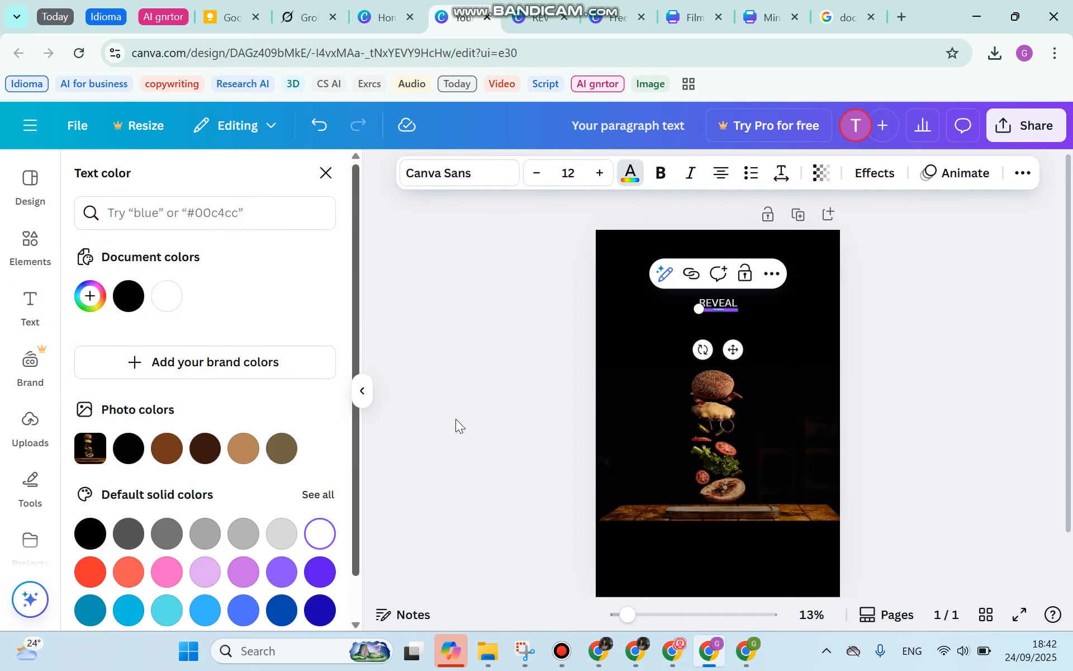
# - Set THE BURGER to font size 200, widen its box to fit one line and centre it under REVEAL
pyautogui.click(581, 175)
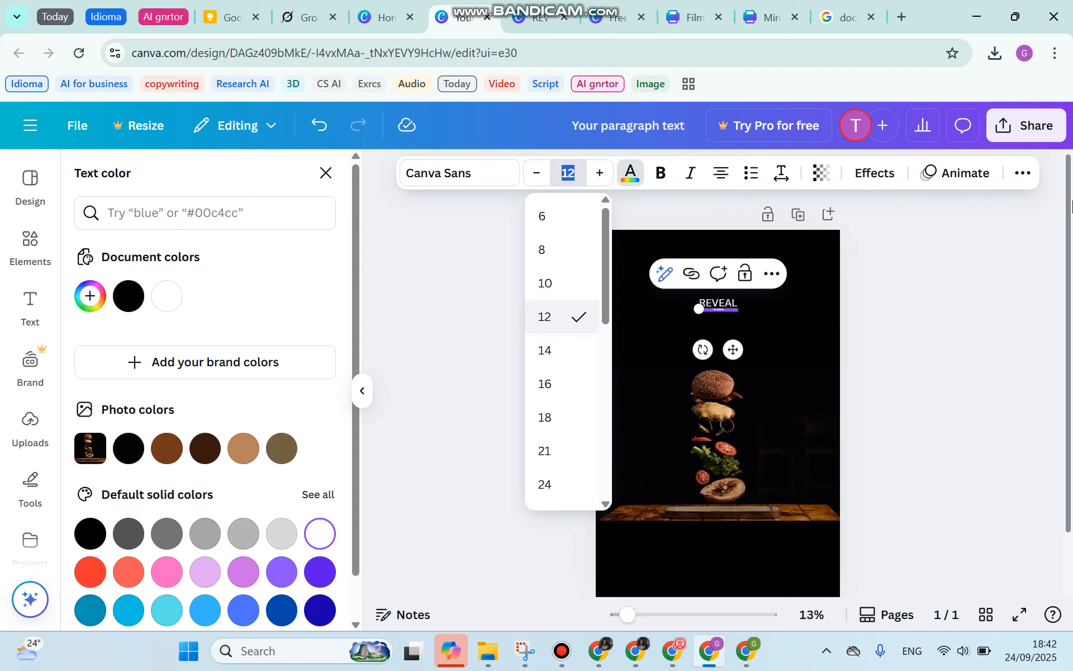
pyautogui.write('200')
pyautogui.press('Return')
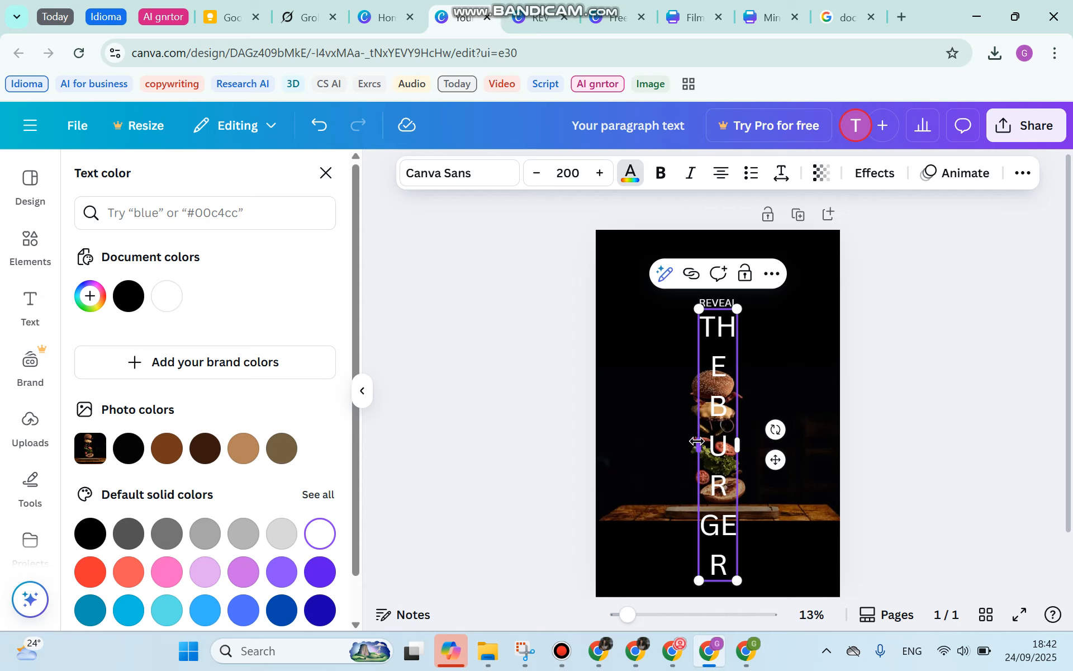
pyautogui.moveTo(696, 442); pyautogui.dragTo(553, 418)
pyautogui.moveTo(658, 379); pyautogui.dragTo(730, 382)
pyautogui.press('Escape')
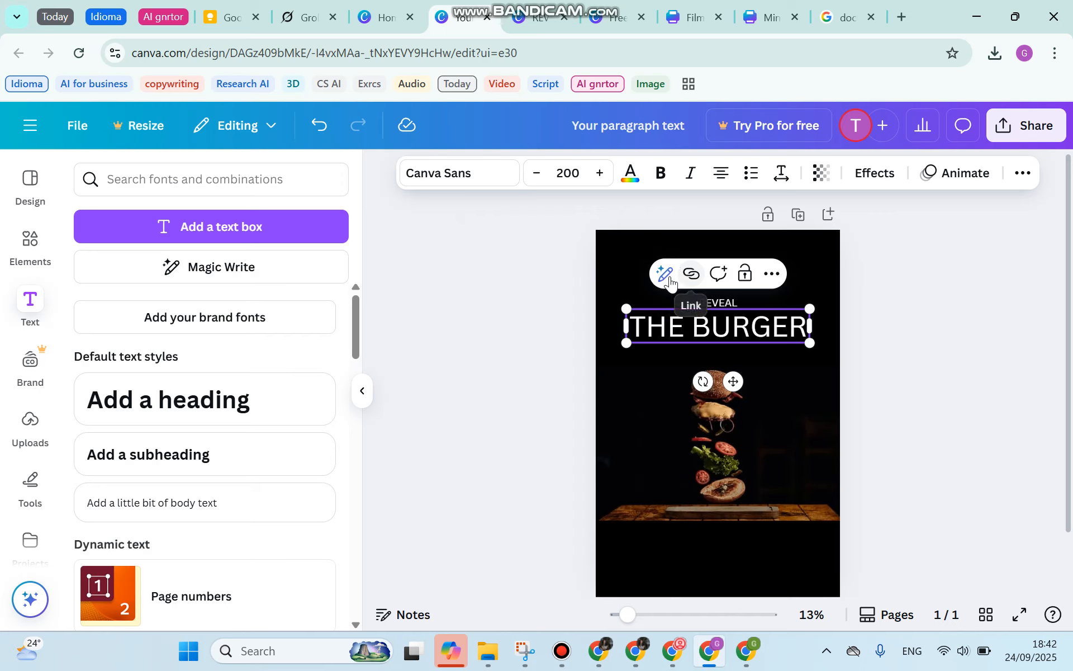
# - Set the REVEAL text above THE BURGER to font size 100
pyautogui.click(731, 305)
pyautogui.click(569, 174)
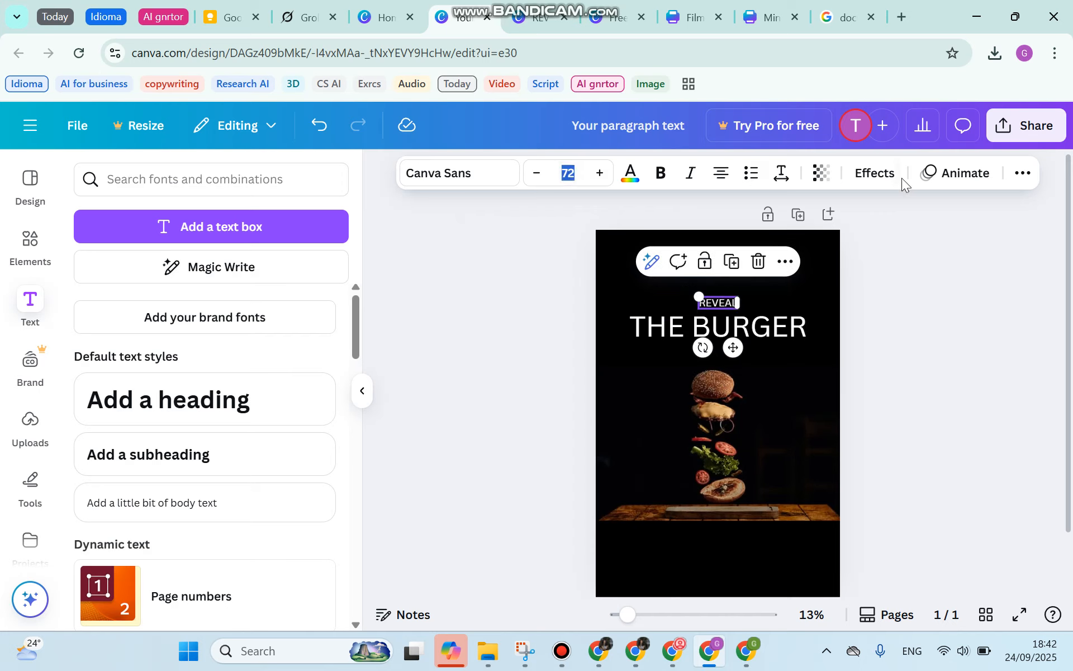
pyautogui.write('100')
pyautogui.press('Return')
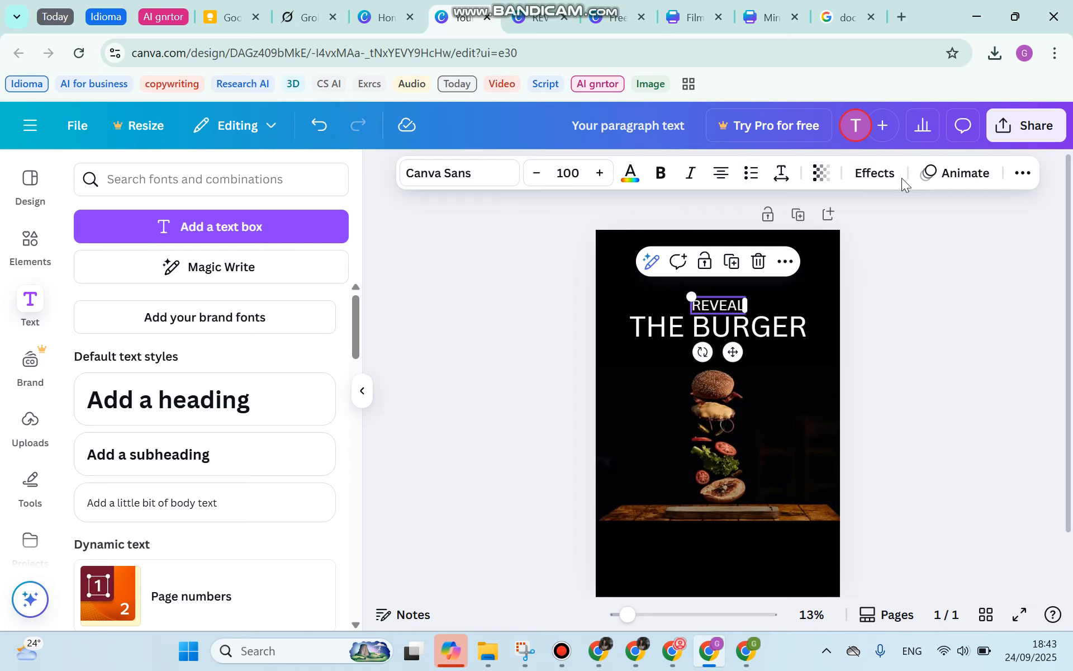
pyautogui.click(493, 303)
# - Make both title lines, REVEAL and THE BURGER, bold
pyautogui.click(709, 304)
pyautogui.click(662, 178)
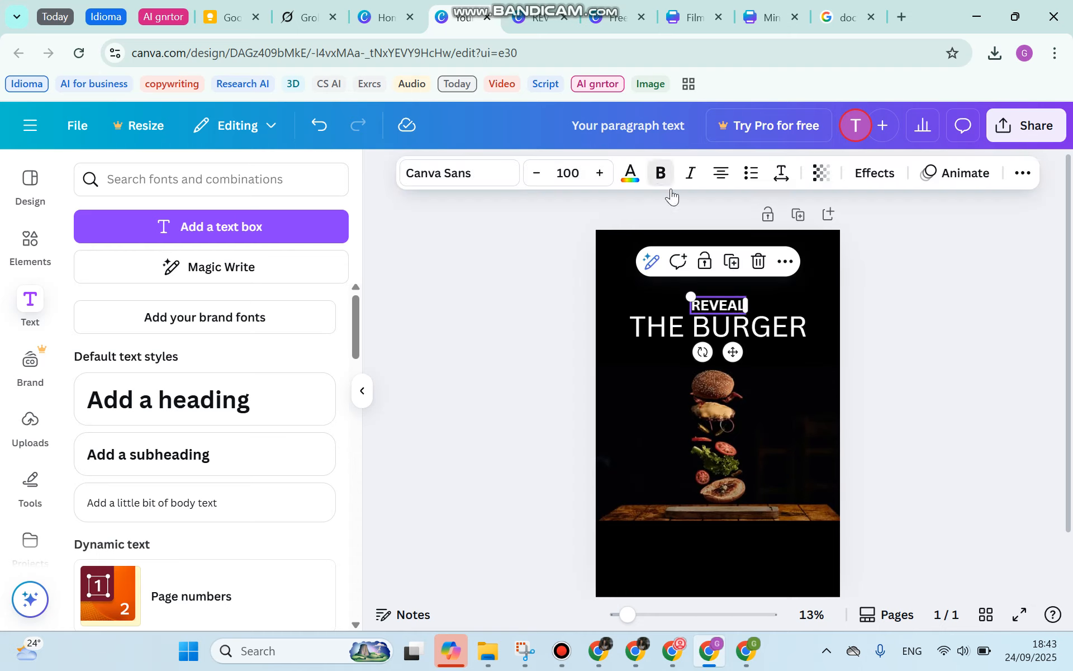
pyautogui.click(757, 329)
pyautogui.click(660, 178)
pyautogui.click(480, 317)
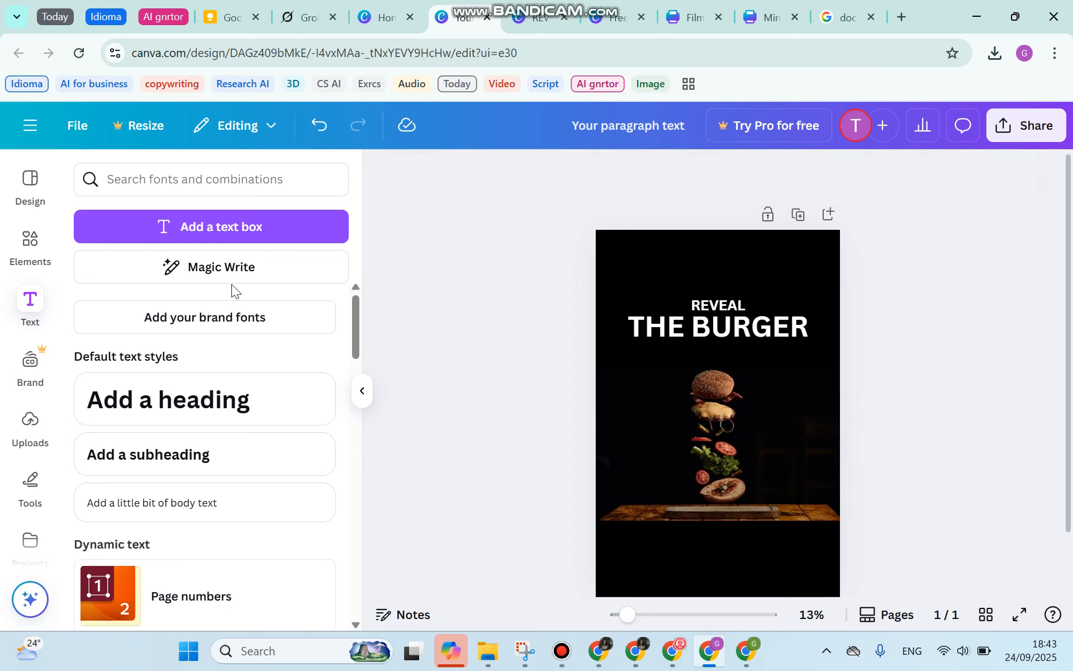
# - Add a new text box reading KNOW WHAT YOU'LL EAT in capitals
pyautogui.click(238, 238)
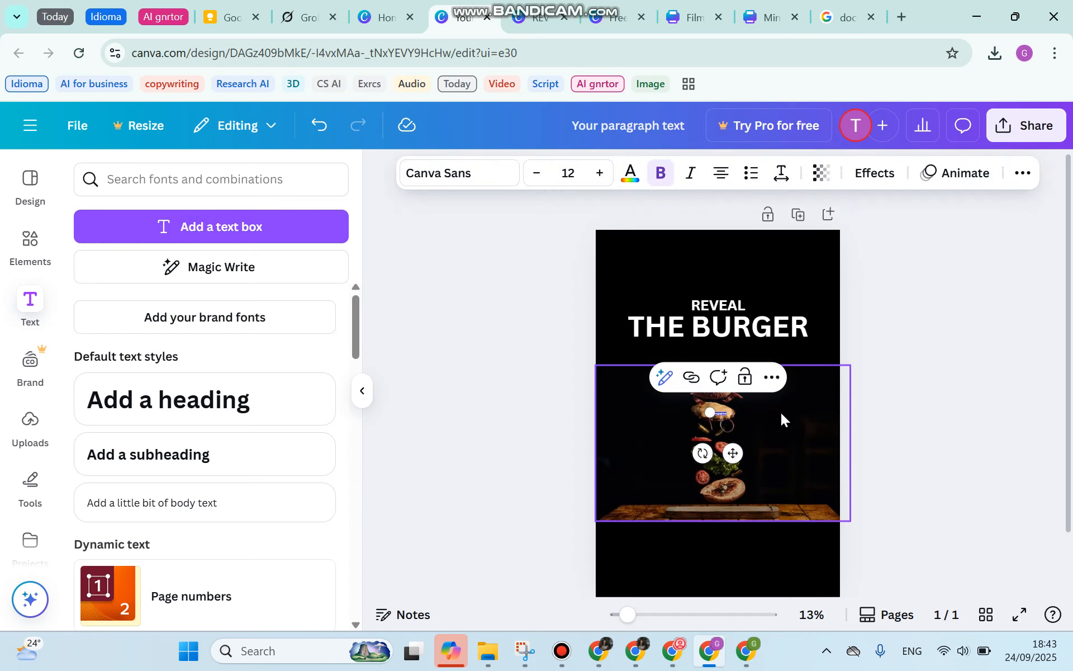
pyautogui.press('BackSpace')
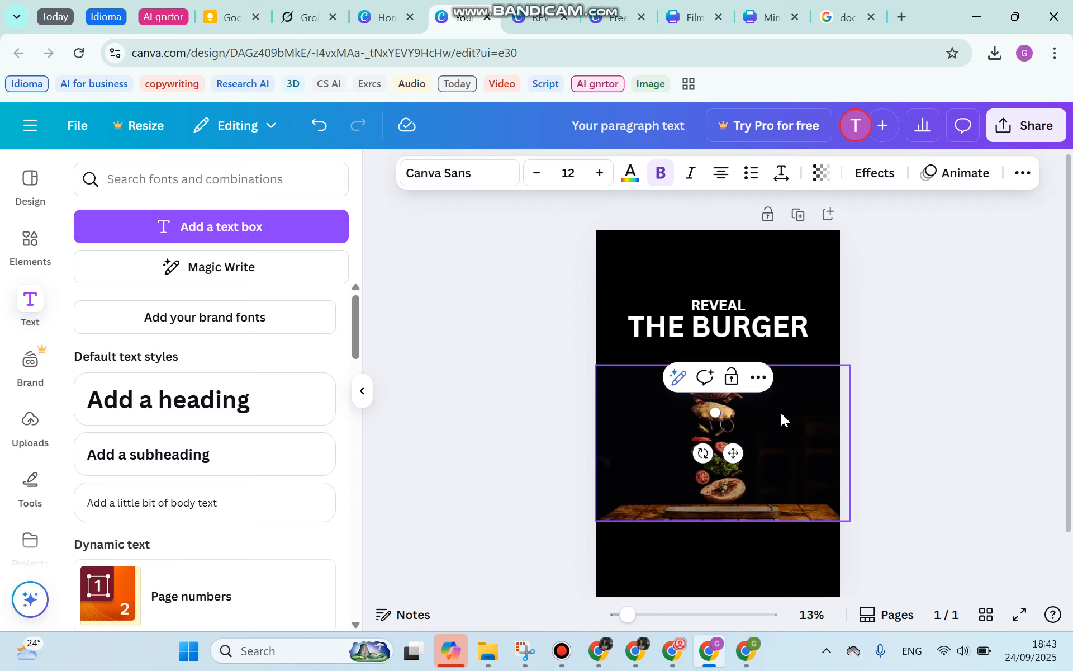
pyautogui.write('AND THE BURGER')
pyautogui.press('Return')
pyautogui.press('BackSpace')
# - Set the whole KNOW WHAT YOU'LL EAT tagline to font size 100
pyautogui.hotkey('ctrl', 'a')
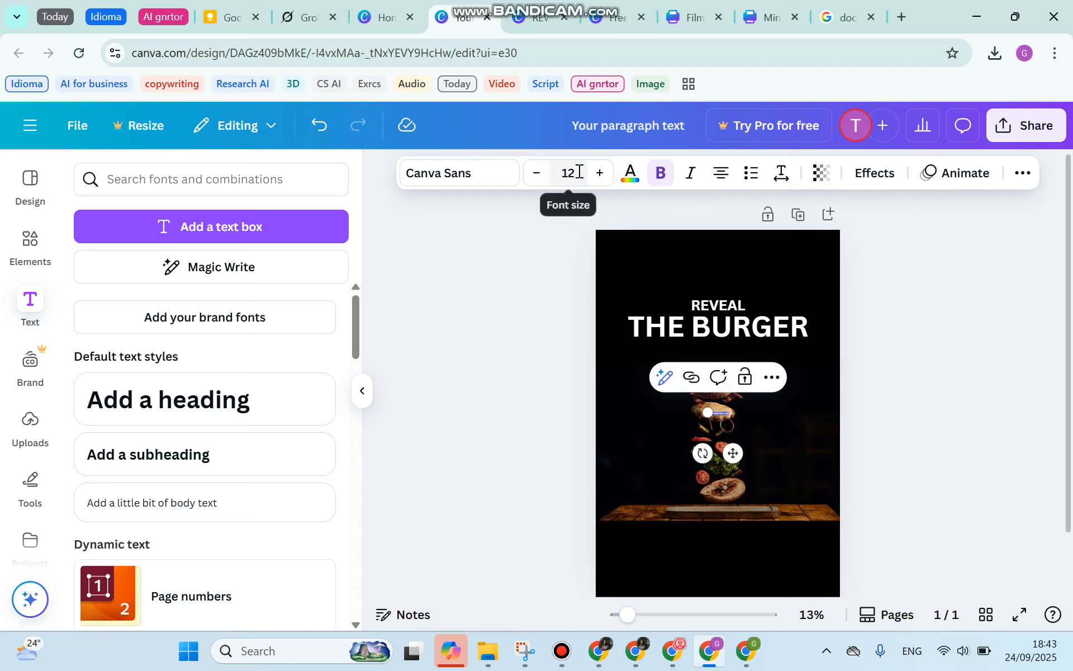
pyautogui.click(552, 173)
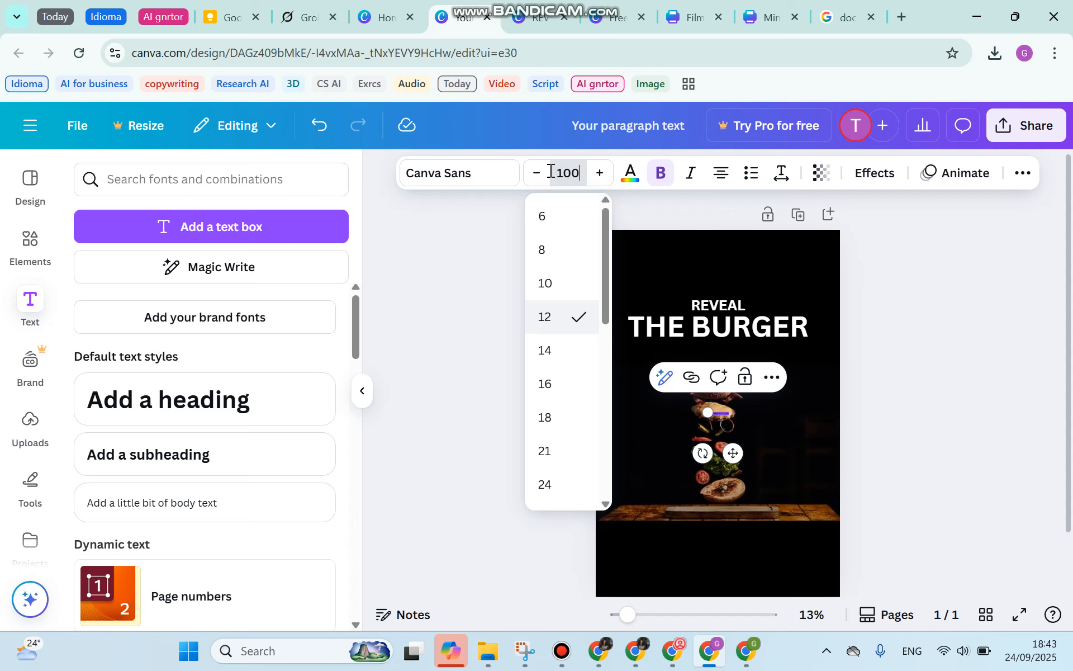
pyautogui.write('100')
pyautogui.press('Return')
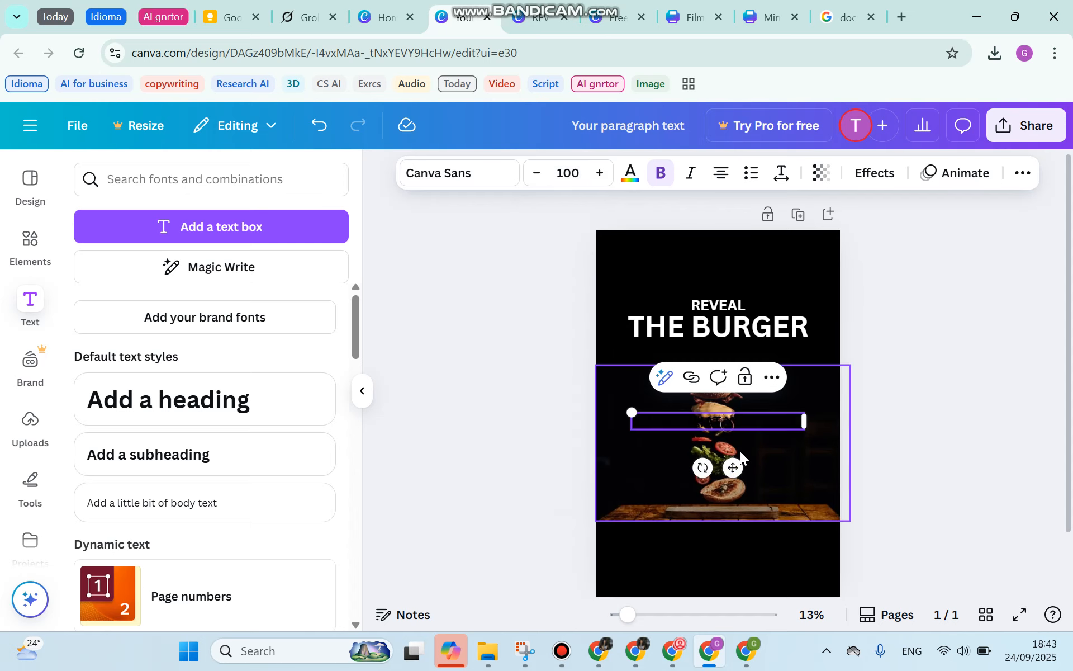
# - Move the tagline directly under THE BURGER and colour it white
pyautogui.moveTo(733, 466); pyautogui.dragTo(733, 398)
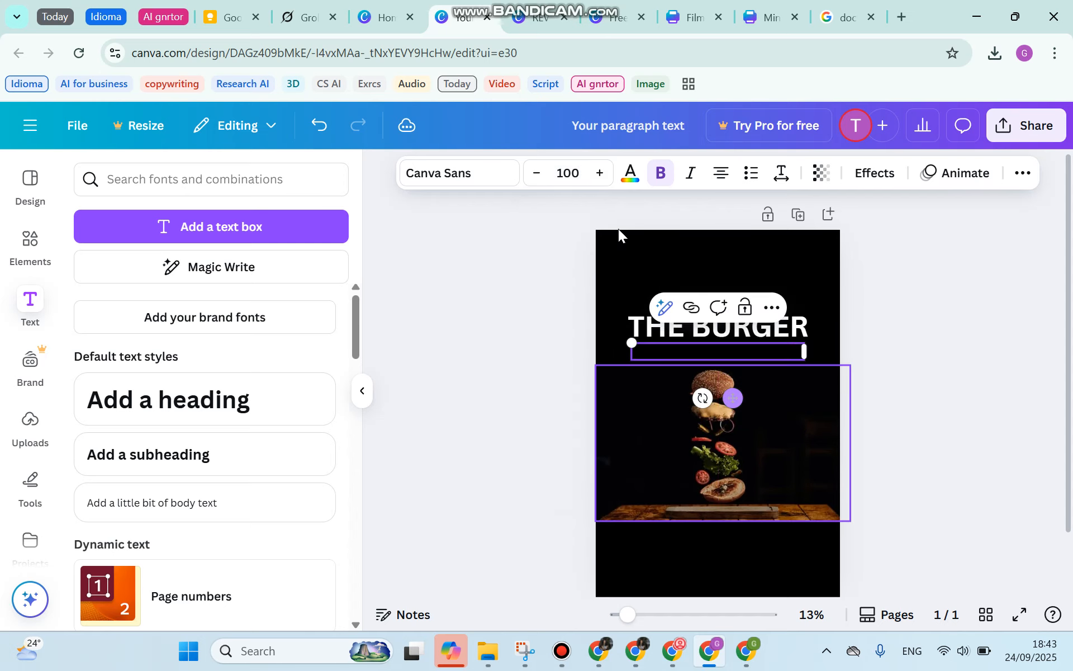
pyautogui.click(629, 173)
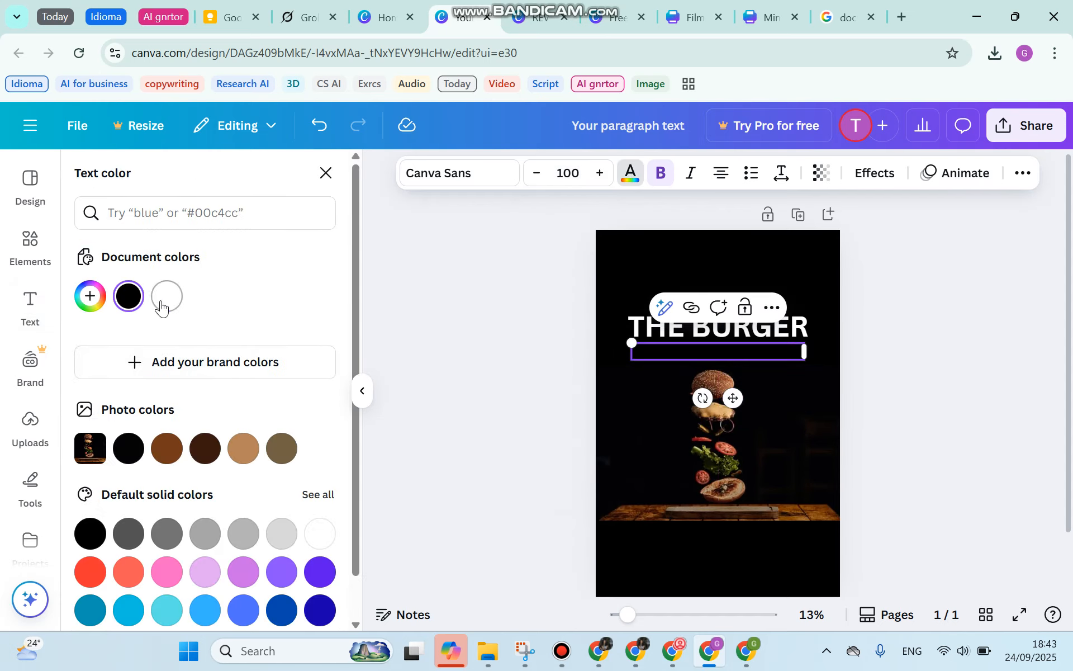
pyautogui.click(166, 296)
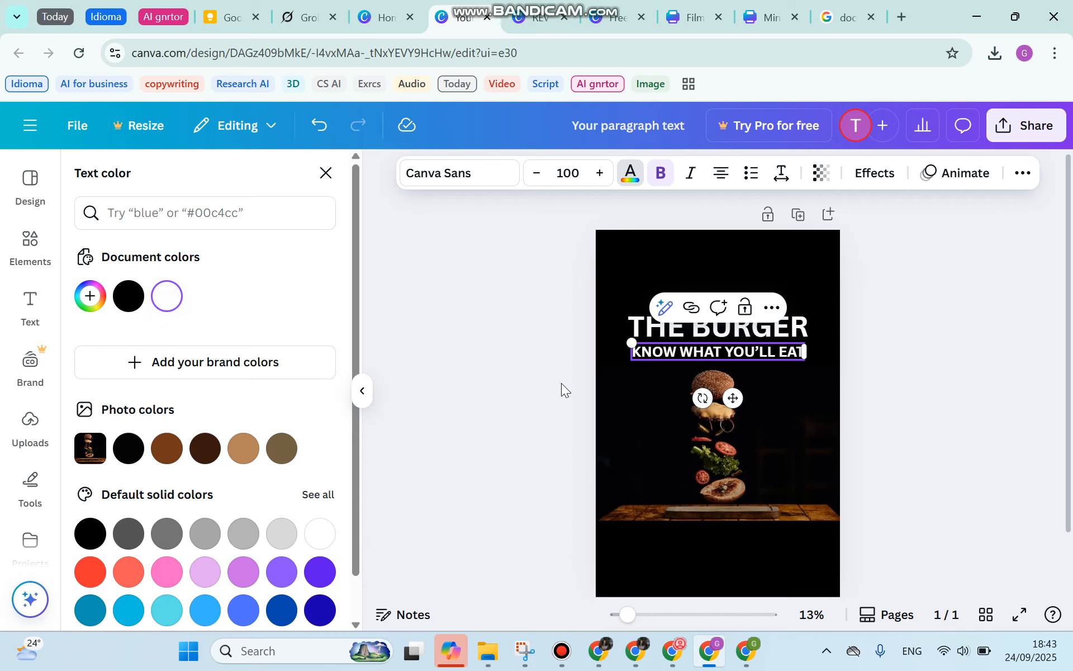
# - Reduce the KNOW WHAT YOU'LL EAT tagline to font size 50
pyautogui.click(537, 173)
pyautogui.click(536, 173)
pyautogui.click(537, 174)
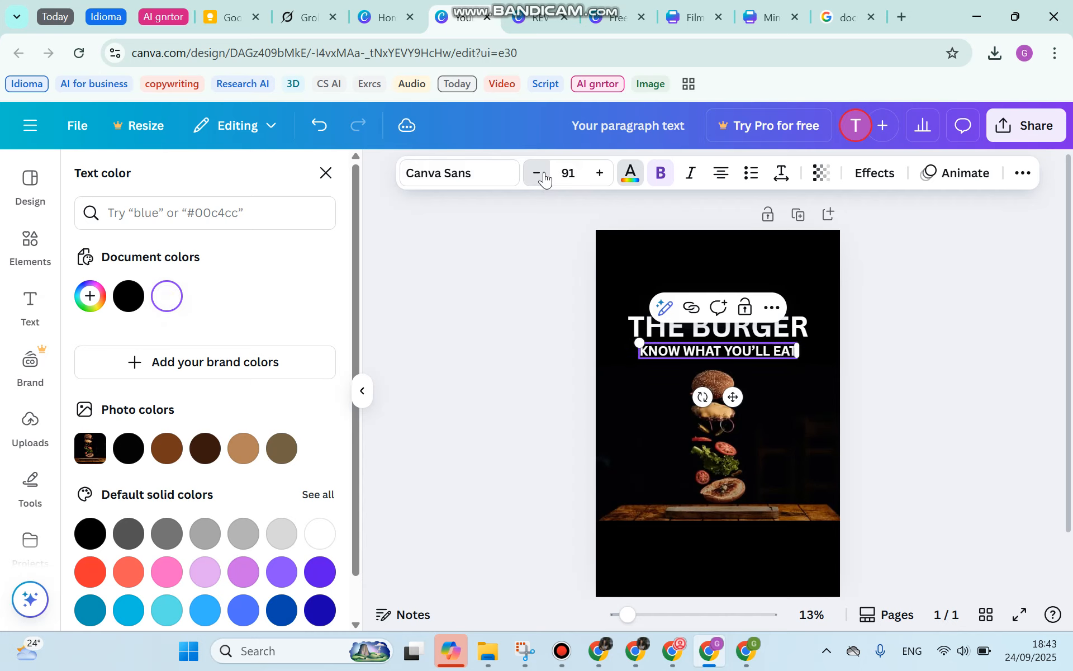
pyautogui.click(537, 173)
pyautogui.click(544, 177)
pyautogui.click(544, 177)
pyautogui.click(544, 177)
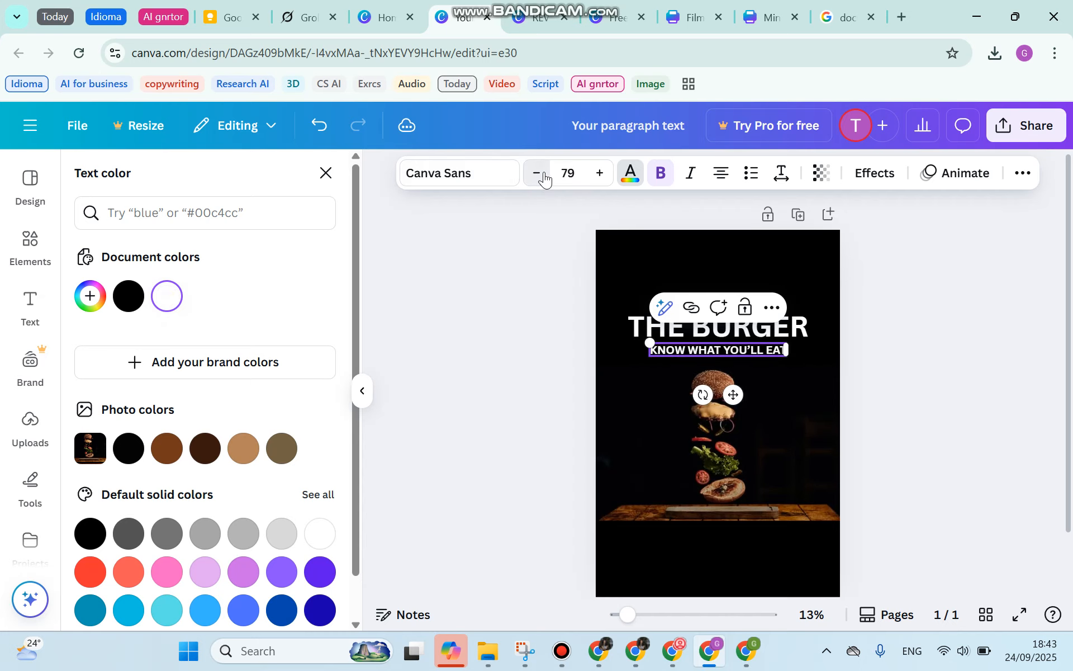
pyautogui.click(544, 177)
pyautogui.click(544, 177)
pyautogui.click(544, 177)
pyautogui.click(544, 177)
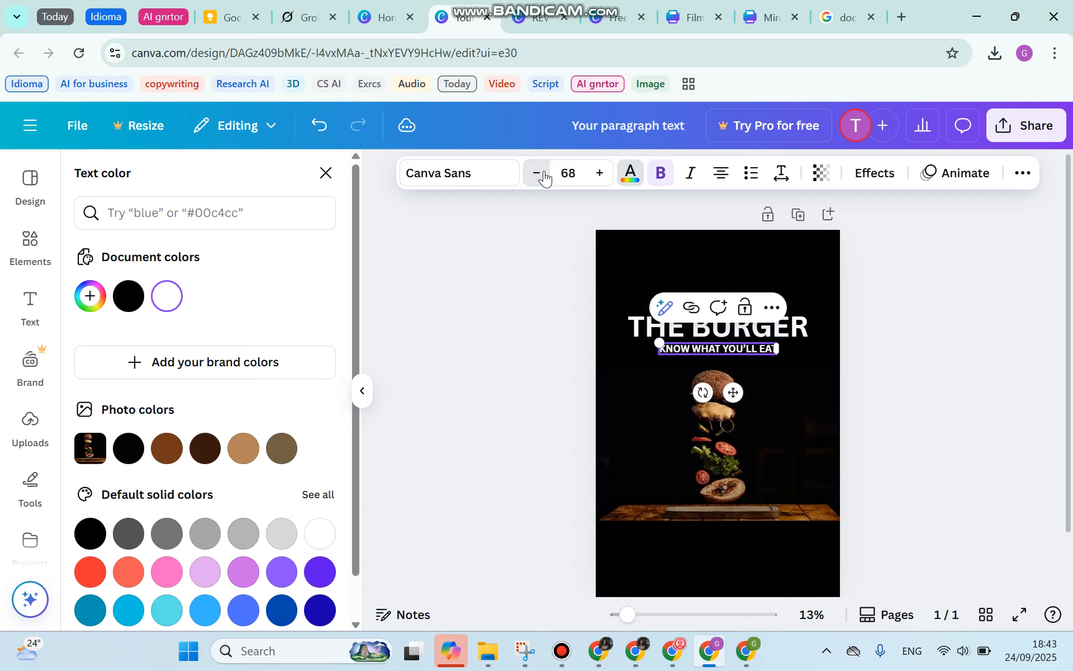
pyautogui.click(544, 177)
pyautogui.click(544, 177)
pyautogui.click(544, 177)
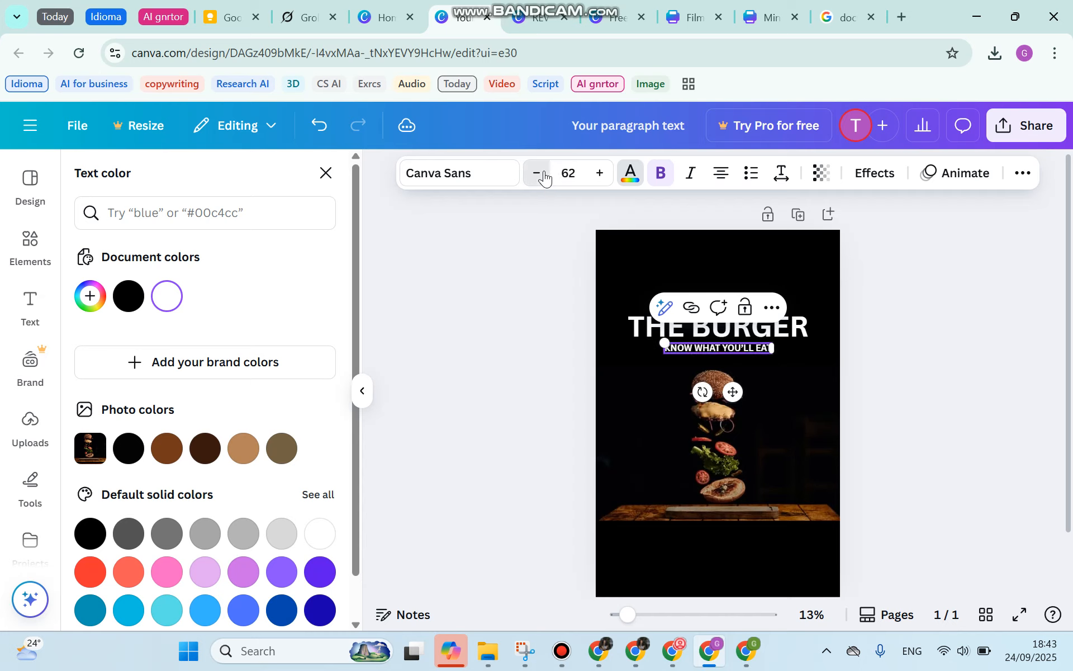
pyautogui.click(544, 176)
pyautogui.click(544, 176)
pyautogui.click(544, 177)
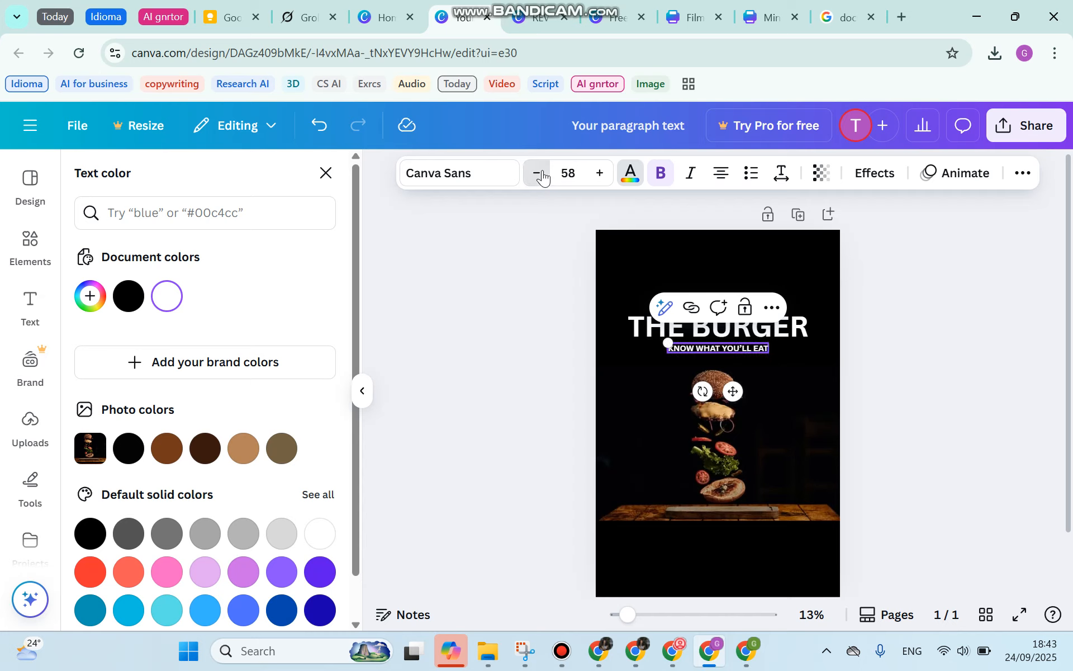
pyautogui.click(544, 177)
pyautogui.click(544, 177)
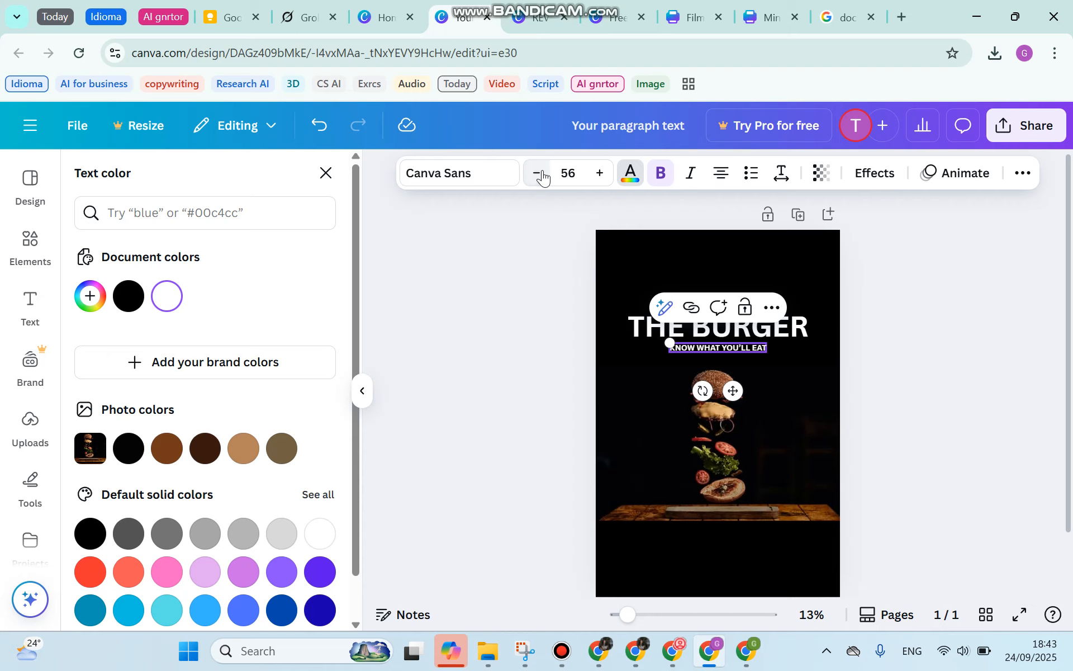
pyautogui.click(543, 177)
pyautogui.click(543, 177)
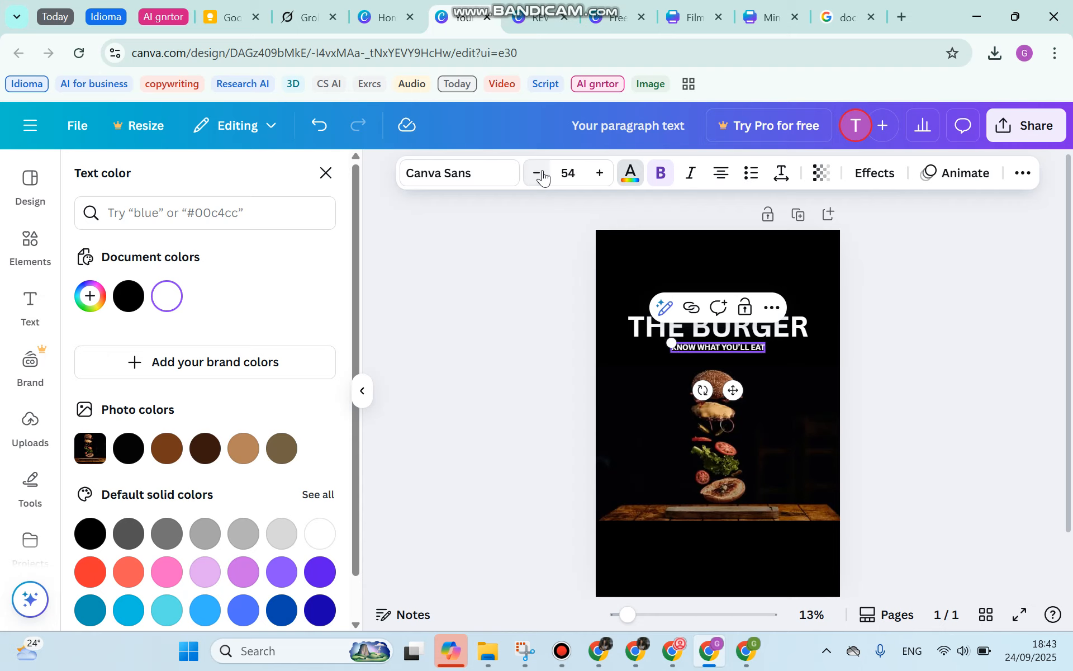
pyautogui.click(544, 177)
pyautogui.click(543, 177)
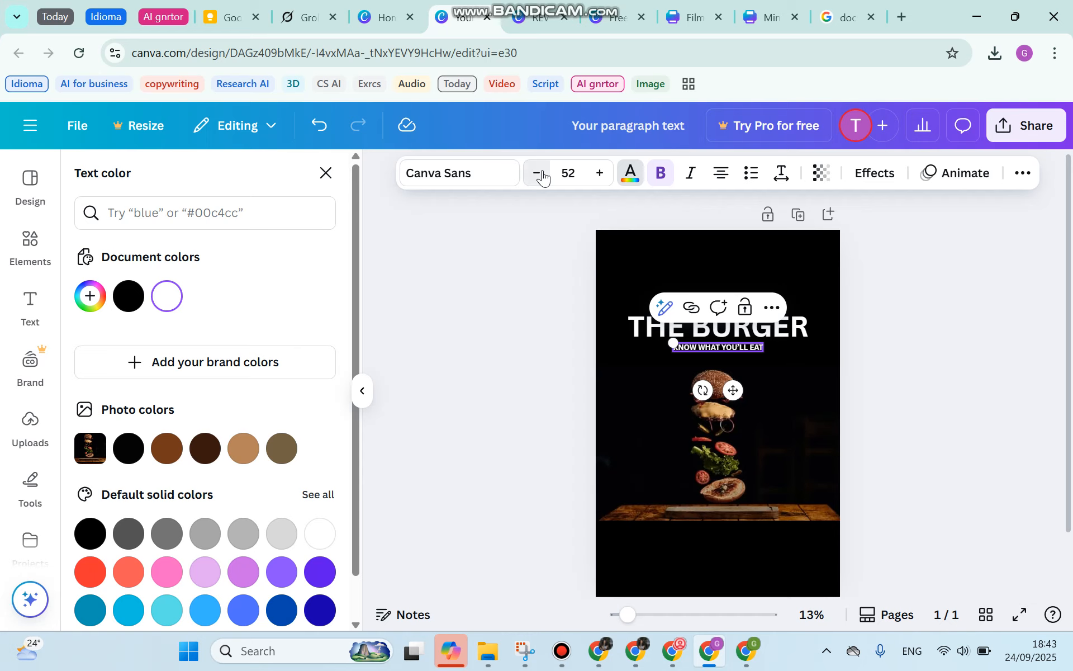
pyautogui.click(544, 177)
pyautogui.click(544, 177)
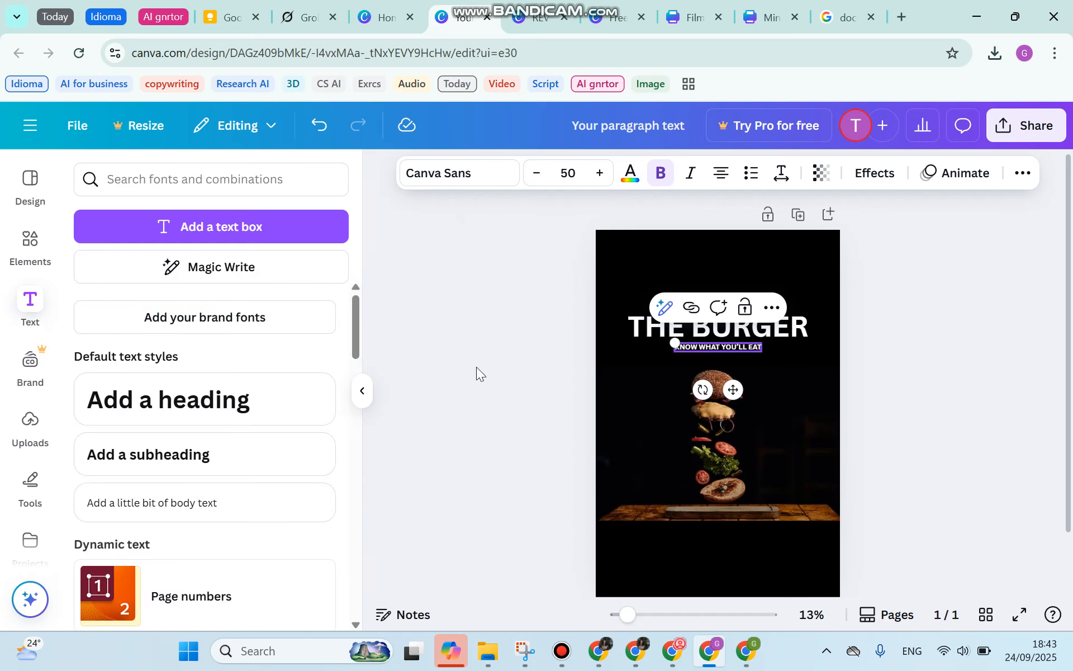
pyautogui.click(476, 367)
# - Shift the tagline slightly down to leave a gap below THE BURGER
pyautogui.click(740, 348)
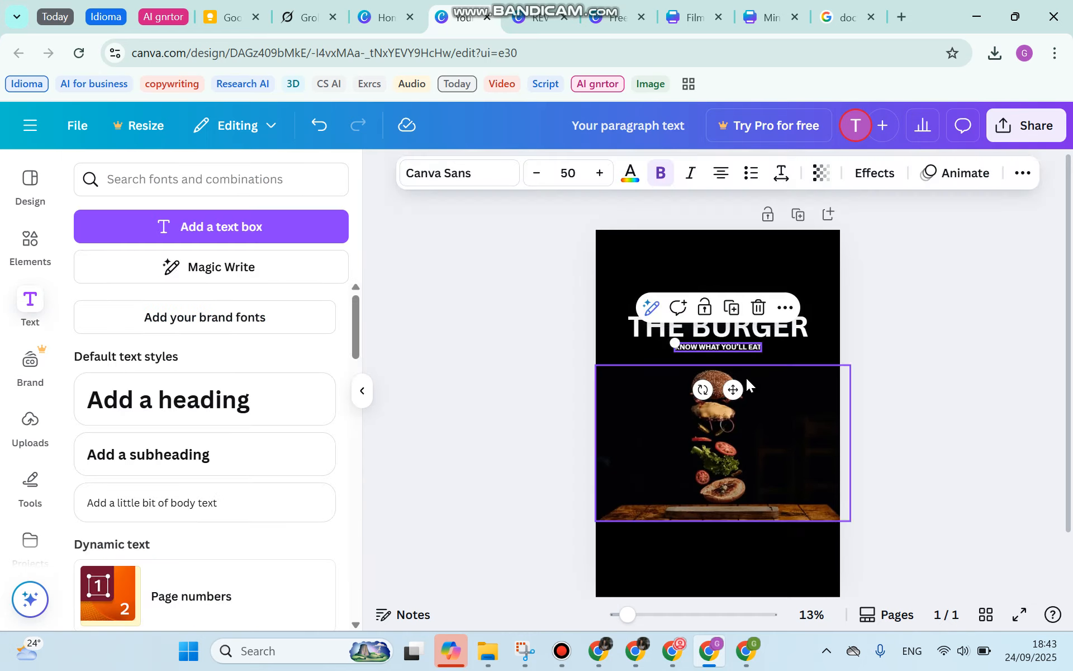
pyautogui.moveTo(733, 389); pyautogui.dragTo(733, 396)
pyautogui.click(526, 341)
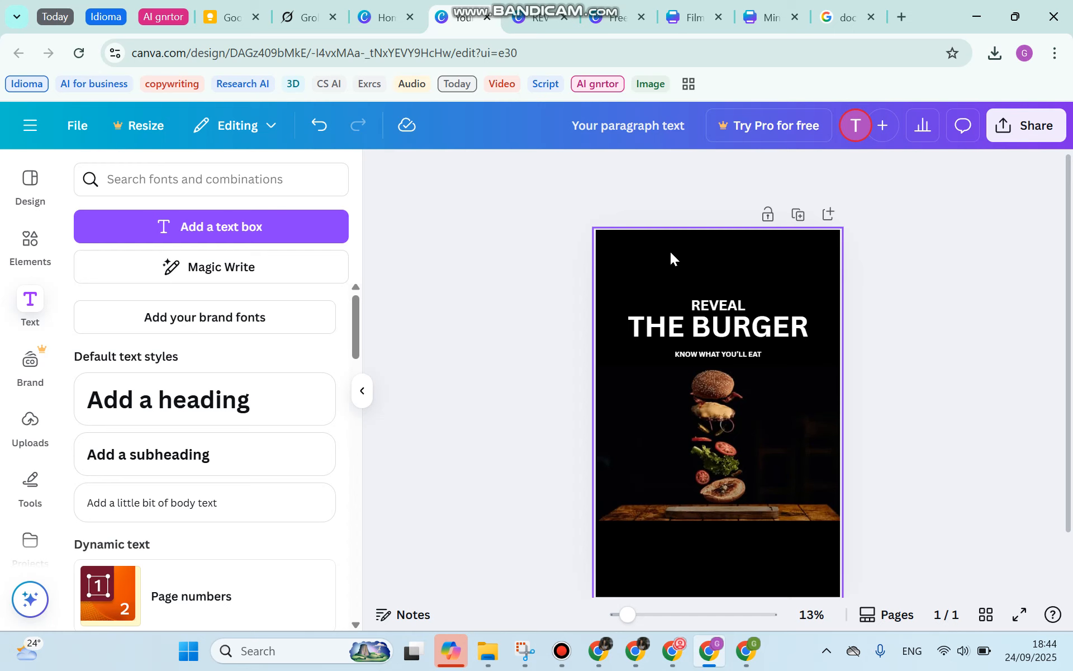
# - Copy the documentary byline from the REVEAL YOUR design and paste it above the title on this poster
pyautogui.click(687, 246)
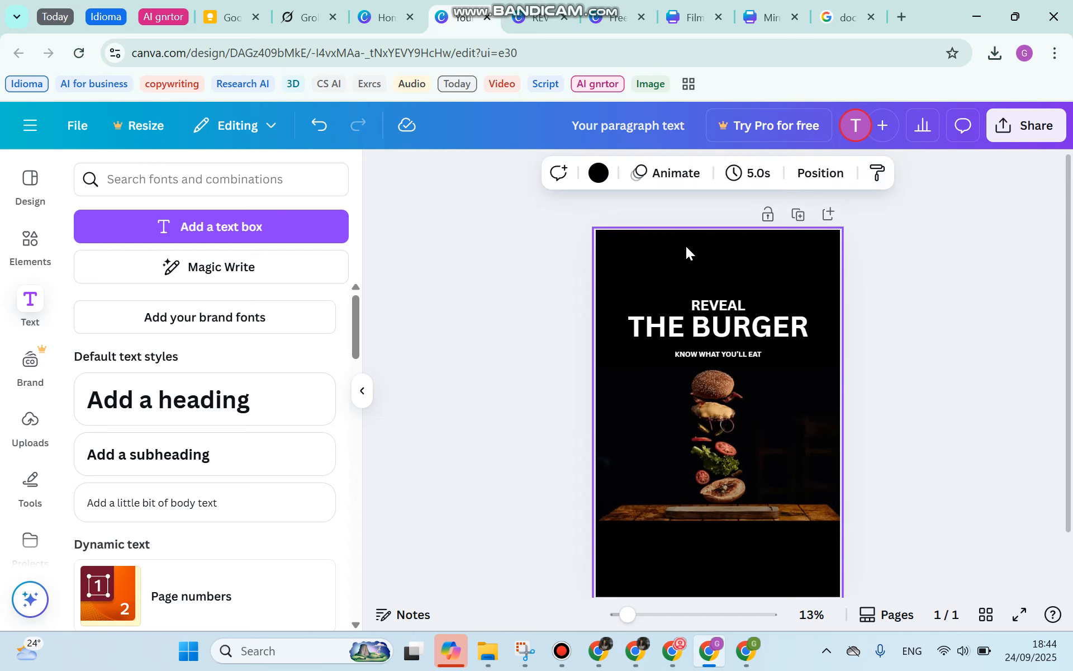
pyautogui.click(542, 18)
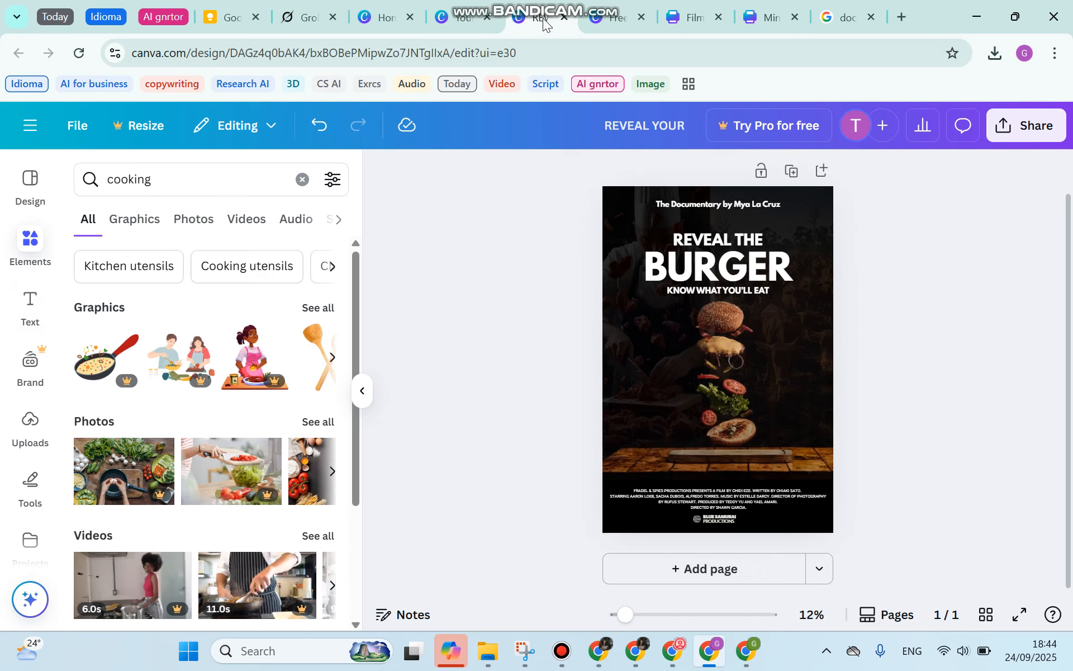
pyautogui.click(723, 210)
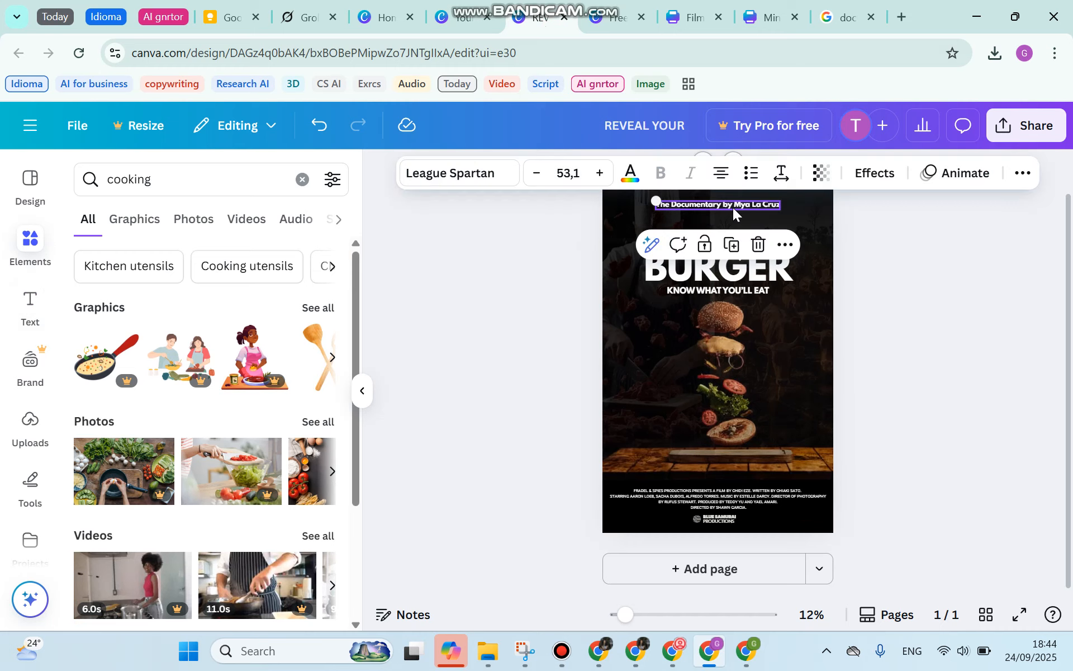
pyautogui.click(459, 18)
pyautogui.click(641, 249)
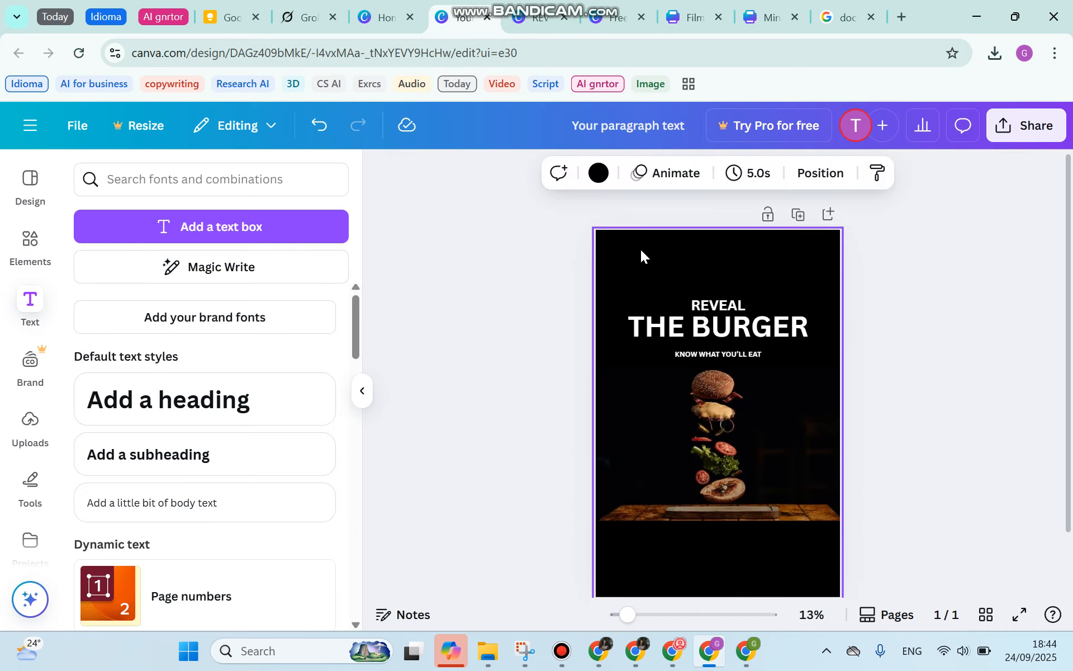
pyautogui.hotkey('ctrl', 'v')
pyautogui.click(505, 307)
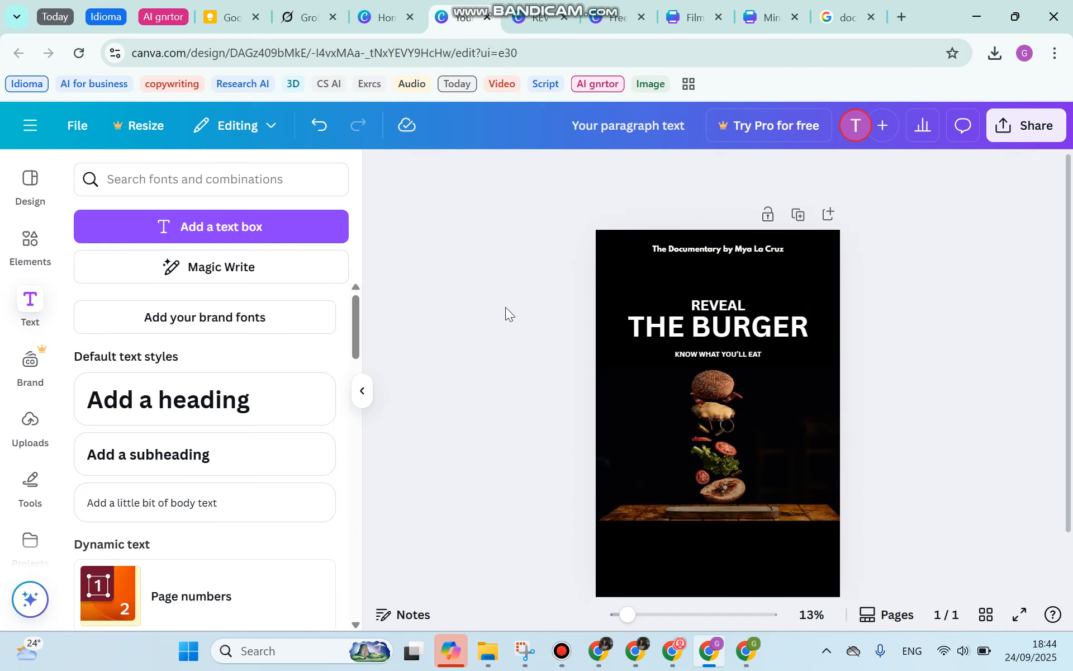
# - Copy the film credits block from the REVEAL YOUR design, paste it below the burger photo and nudge it slightly upward
pyautogui.click(541, 16)
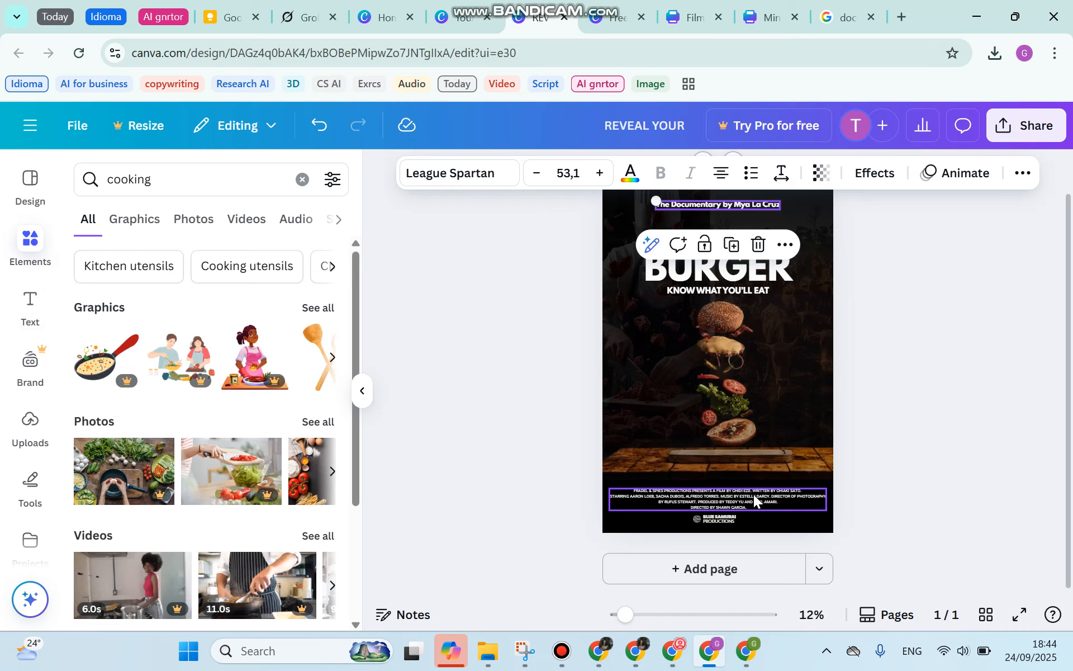
pyautogui.click(464, 17)
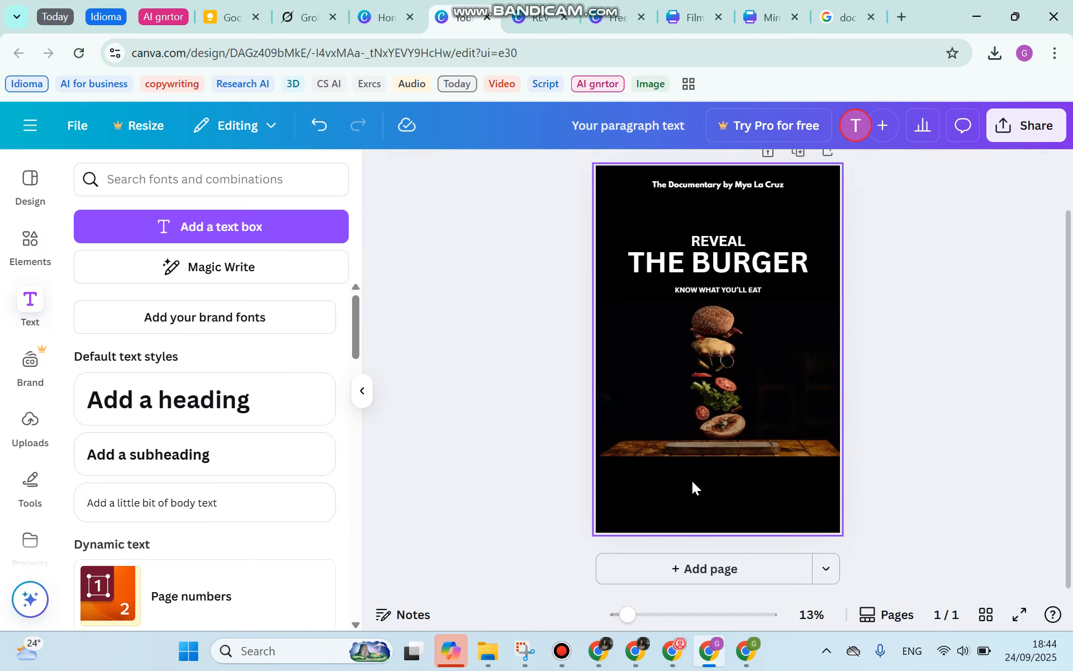
pyautogui.hotkey('ctrl', 'Tab')
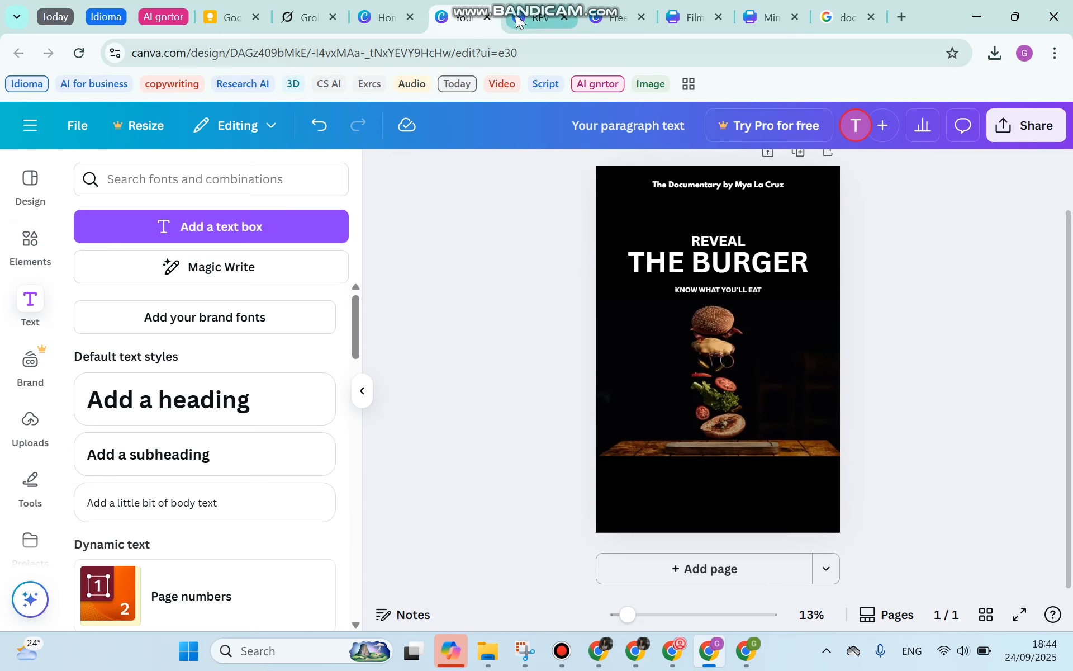
pyautogui.click(757, 507)
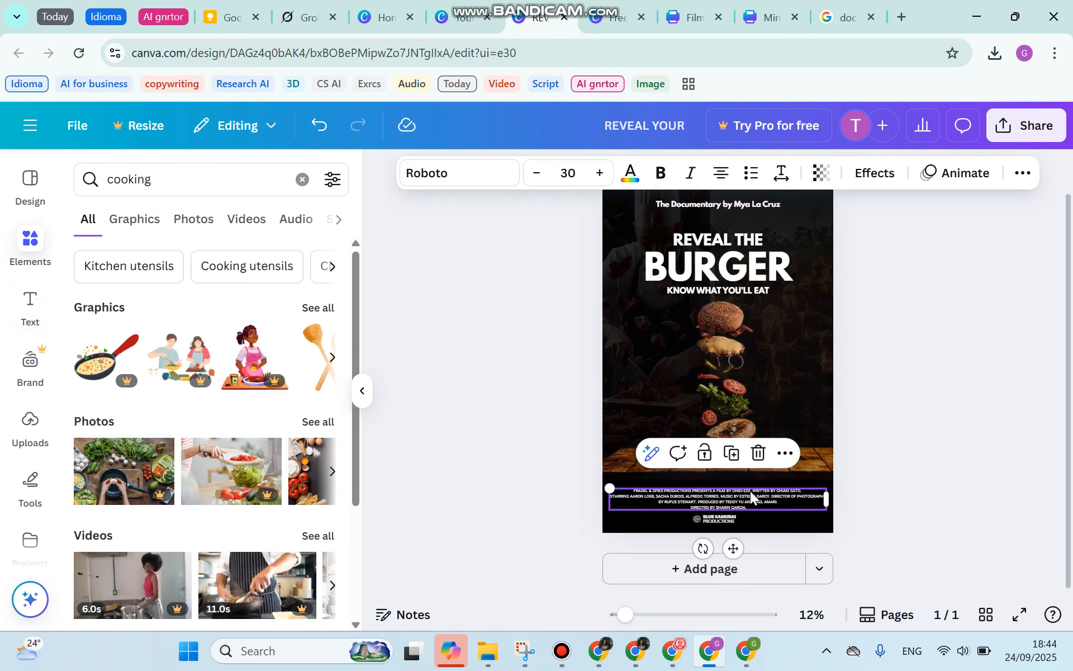
pyautogui.click(464, 19)
pyautogui.click(740, 502)
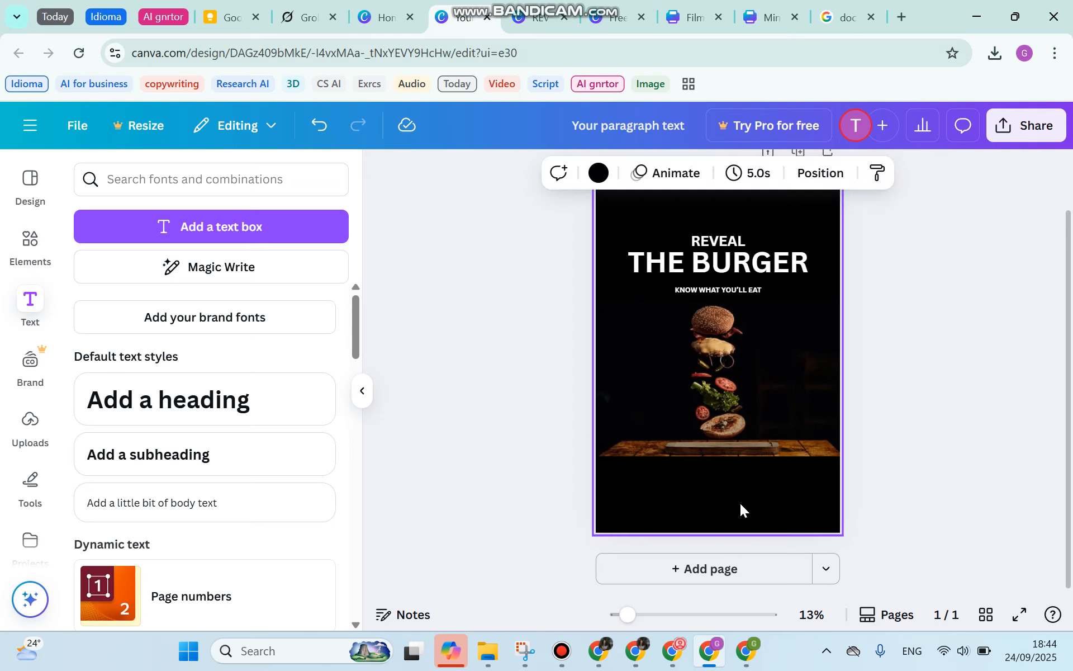
pyautogui.hotkey('ctrl', 'v')
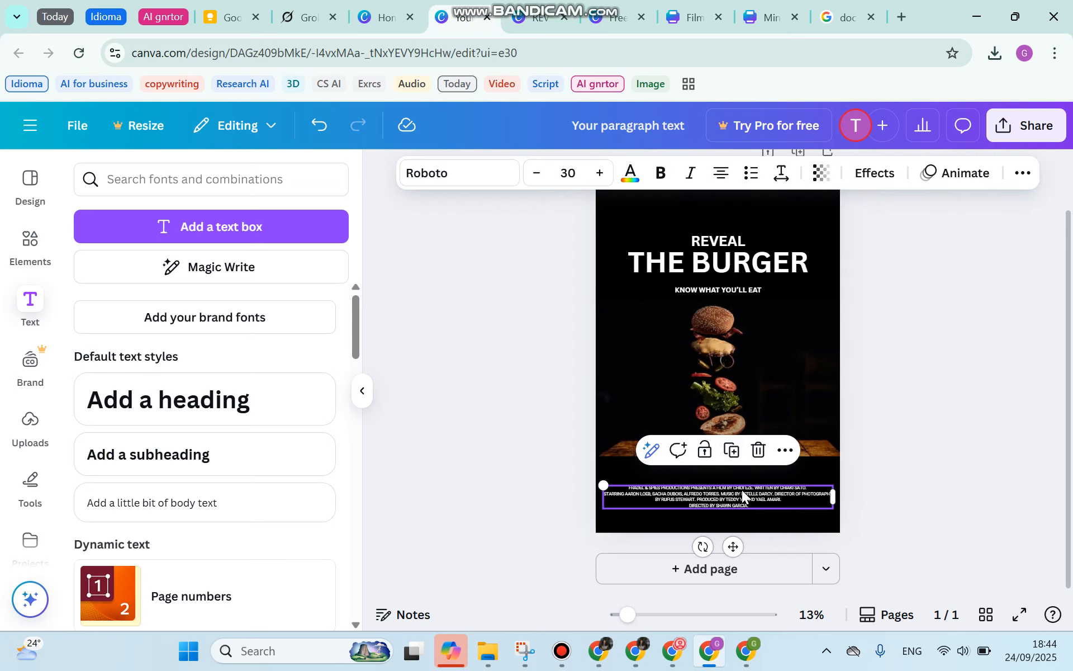
pyautogui.moveTo(741, 495); pyautogui.dragTo(744, 475)
pyautogui.click(503, 189)
# - Copy the grouped Blue Samurai Productions logo from the REVEAL YOUR design and paste it below the film credits on this poster
pyautogui.click(533, 25)
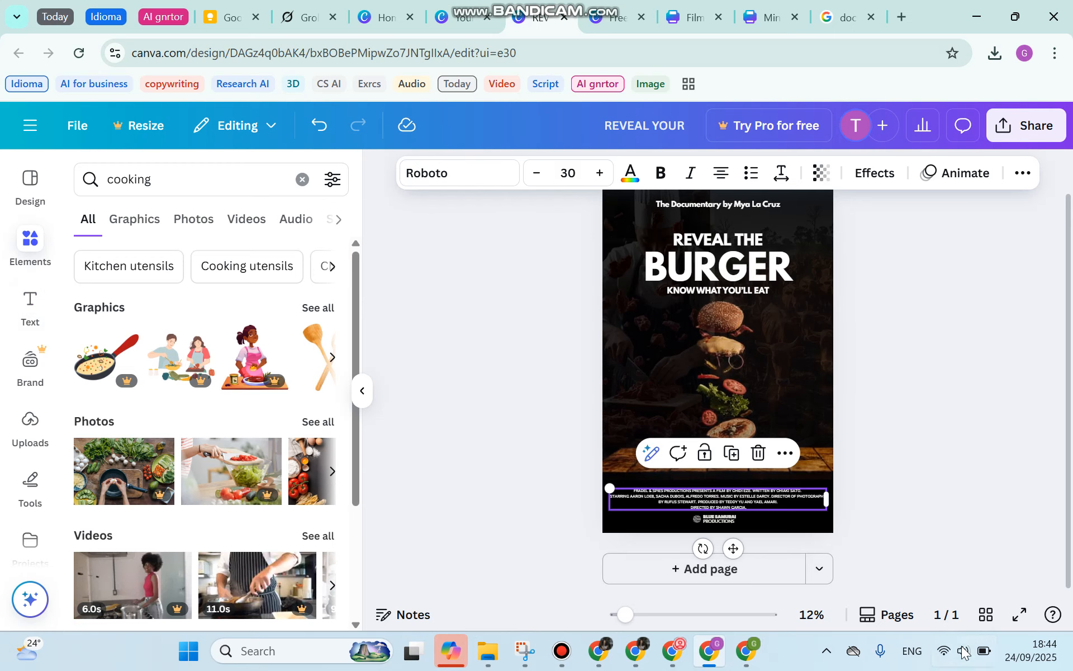
pyautogui.click(646, 615)
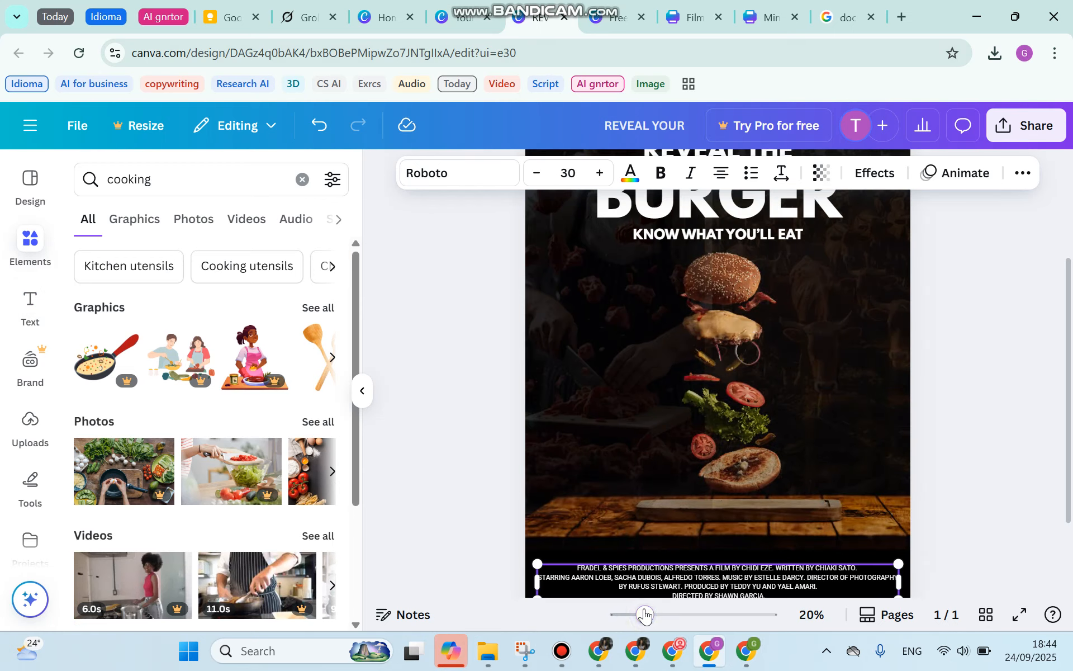
pyautogui.scroll(-2, 481, 448)
pyautogui.click(468, 432)
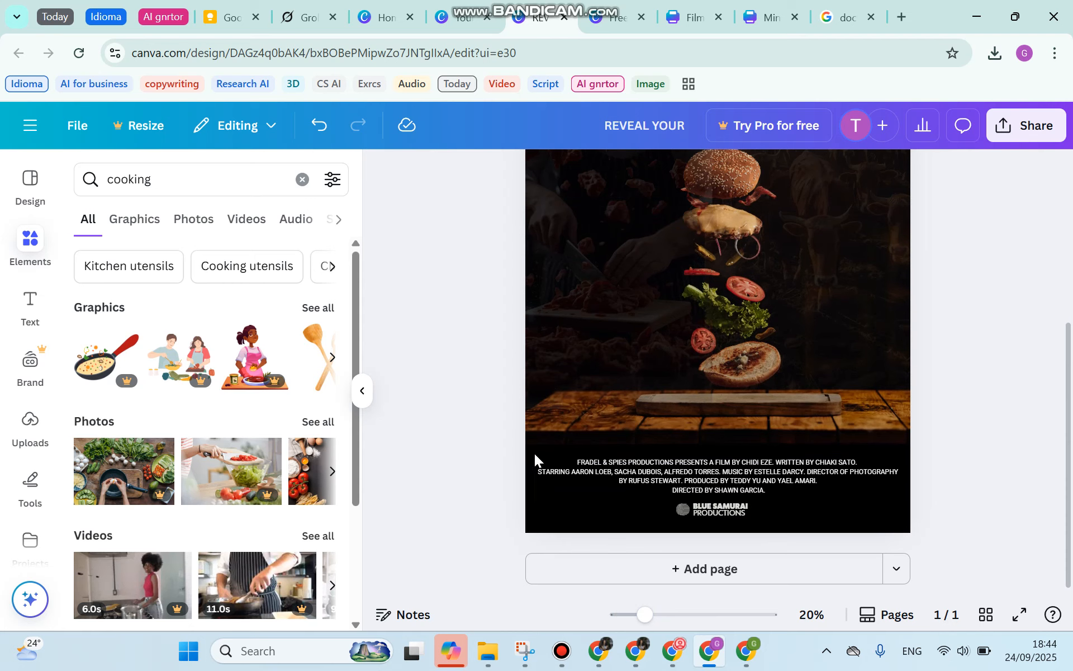
pyautogui.click(683, 512)
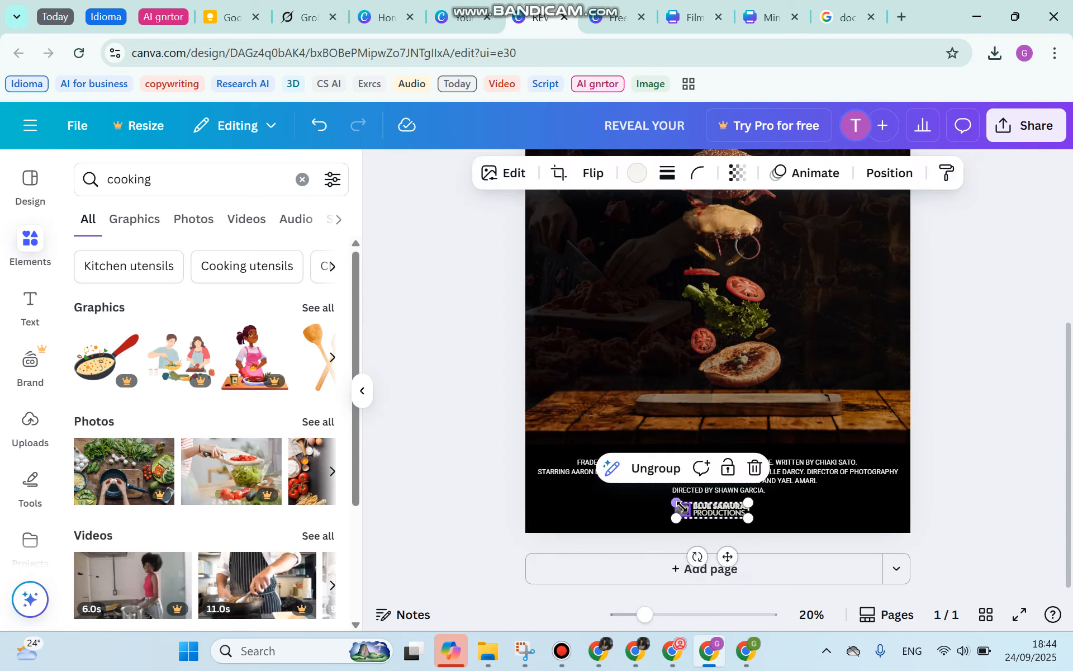
pyautogui.click(486, 481)
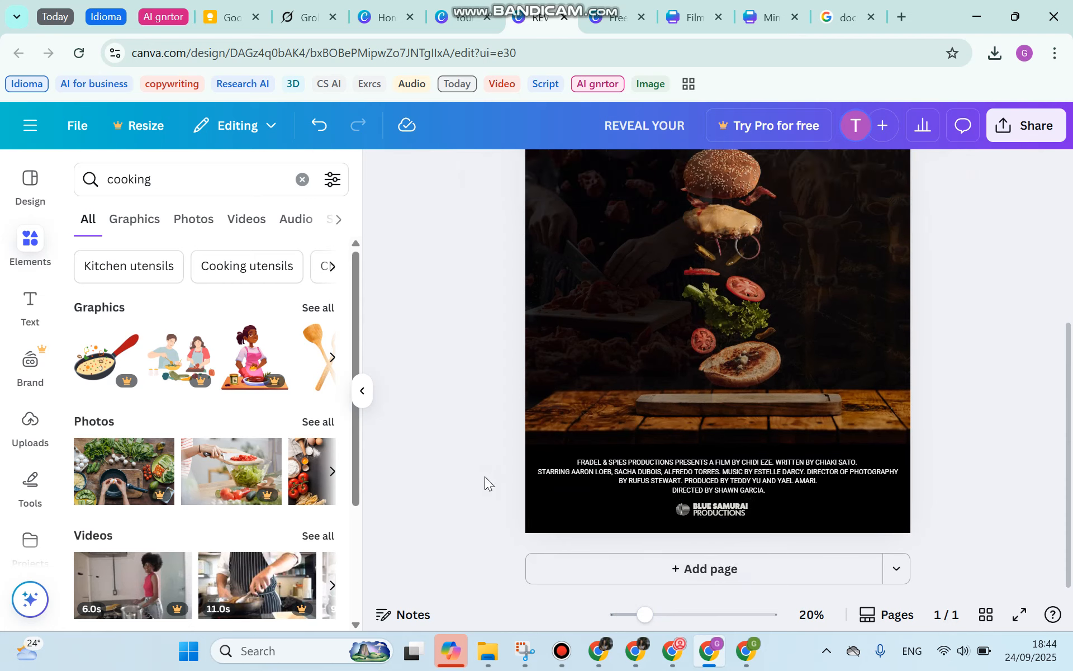
pyautogui.click(679, 513)
pyautogui.click(703, 511)
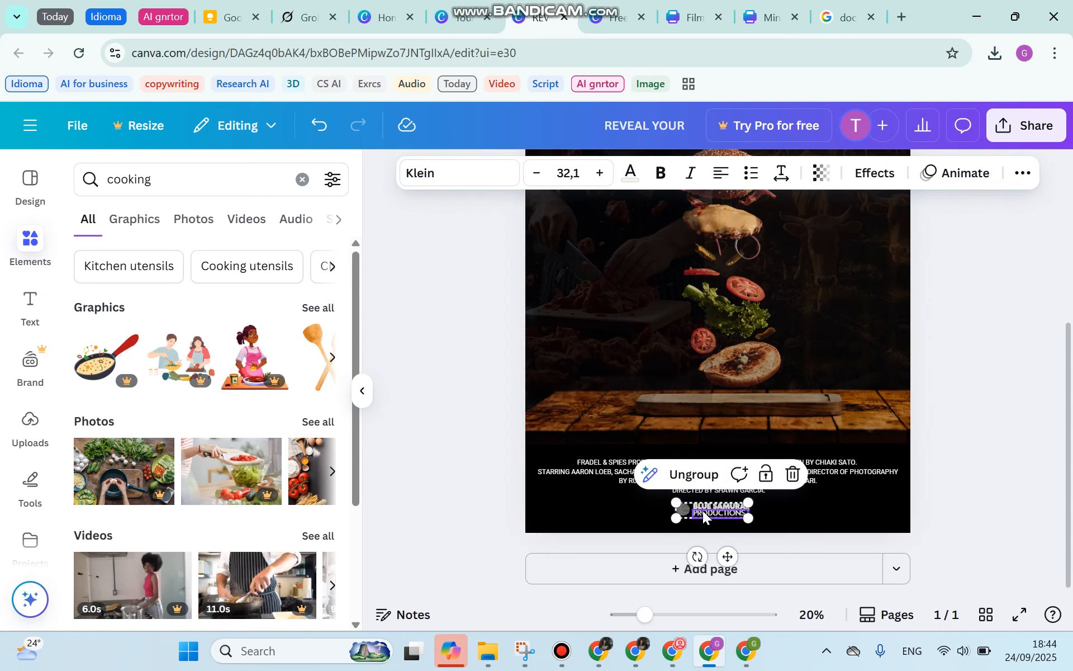
pyautogui.click(768, 514)
pyautogui.click(746, 509)
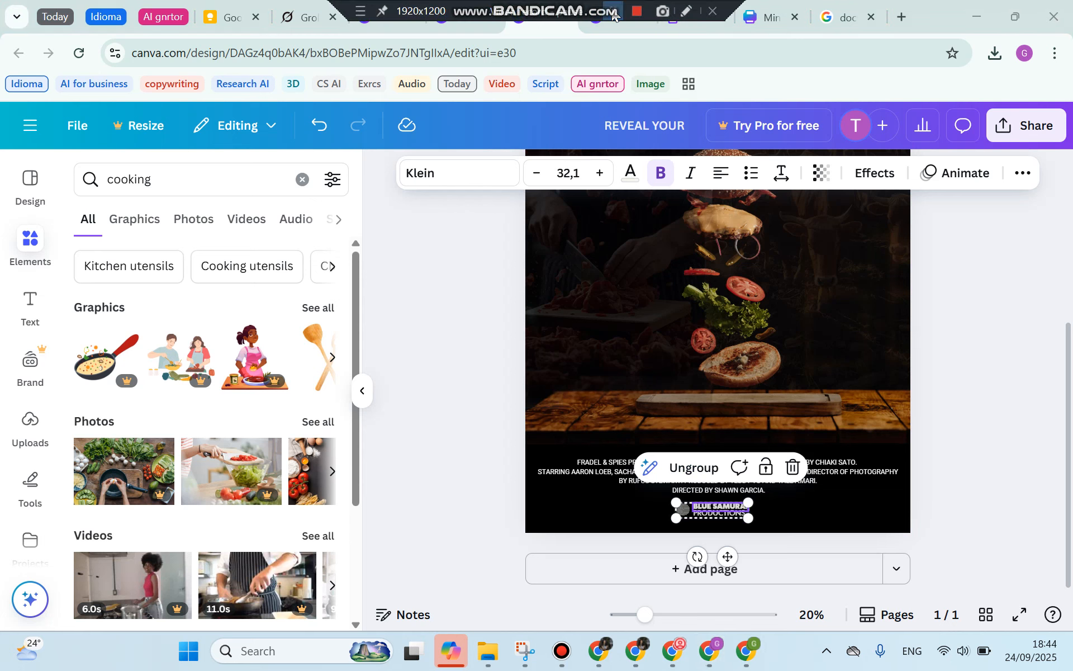
pyautogui.click(719, 440)
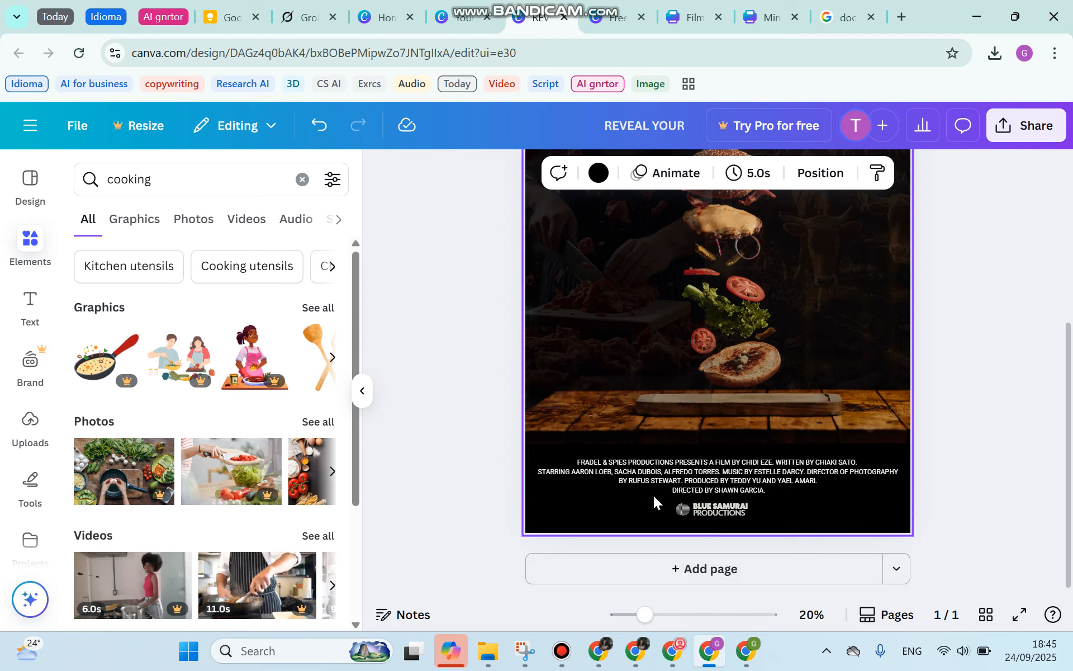
pyautogui.moveTo(653, 495); pyautogui.dragTo(755, 522)
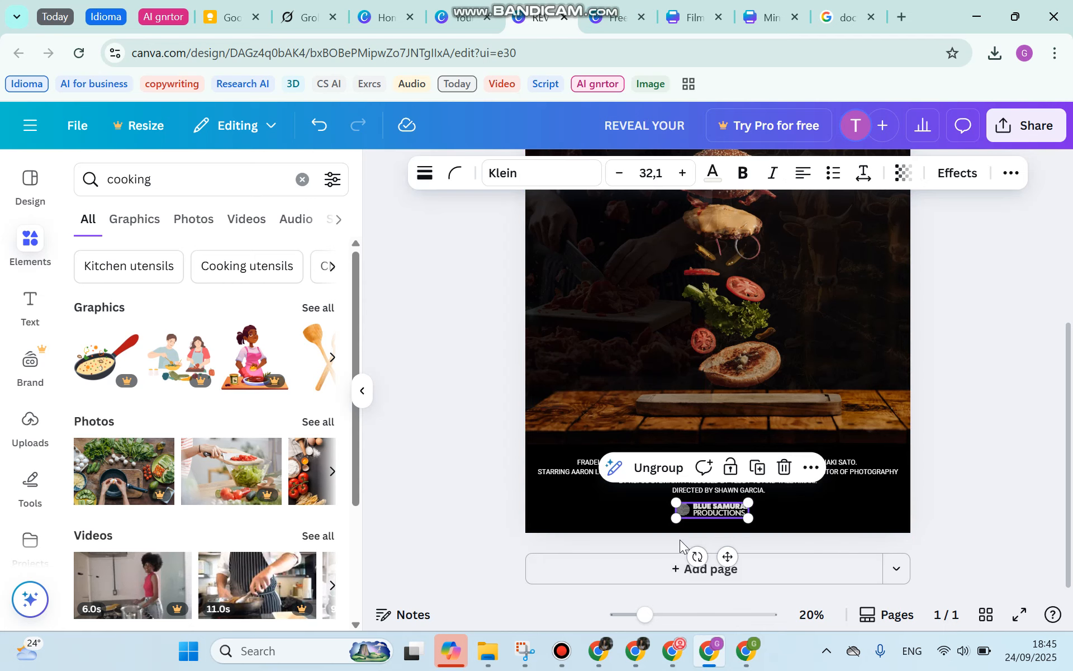
pyautogui.click(464, 17)
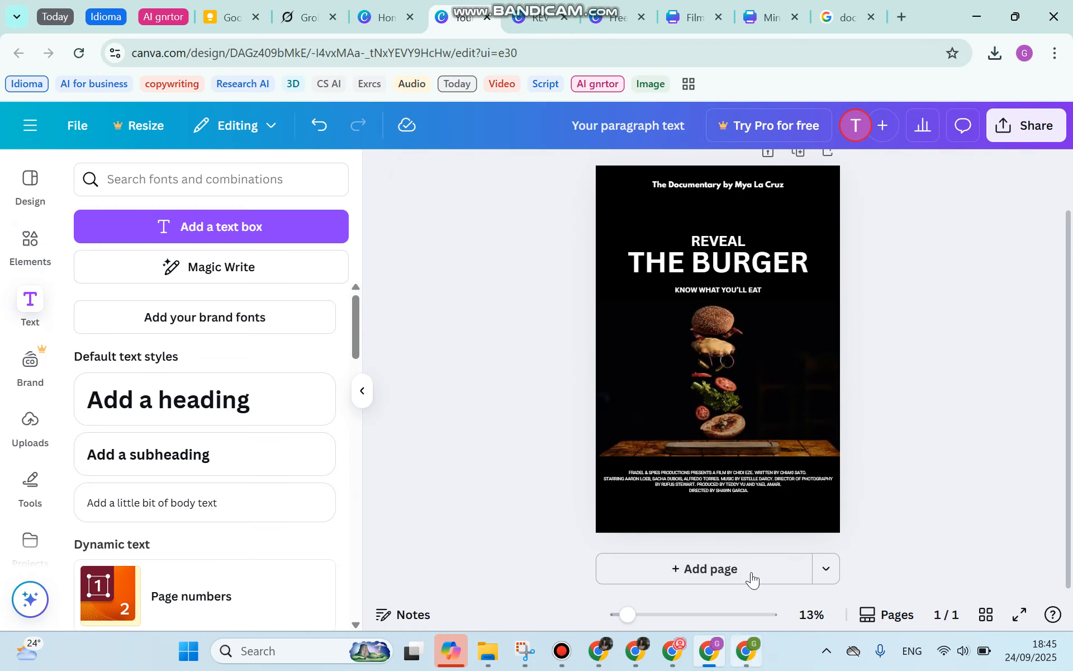
pyautogui.hotkey('ctrl', 'v')
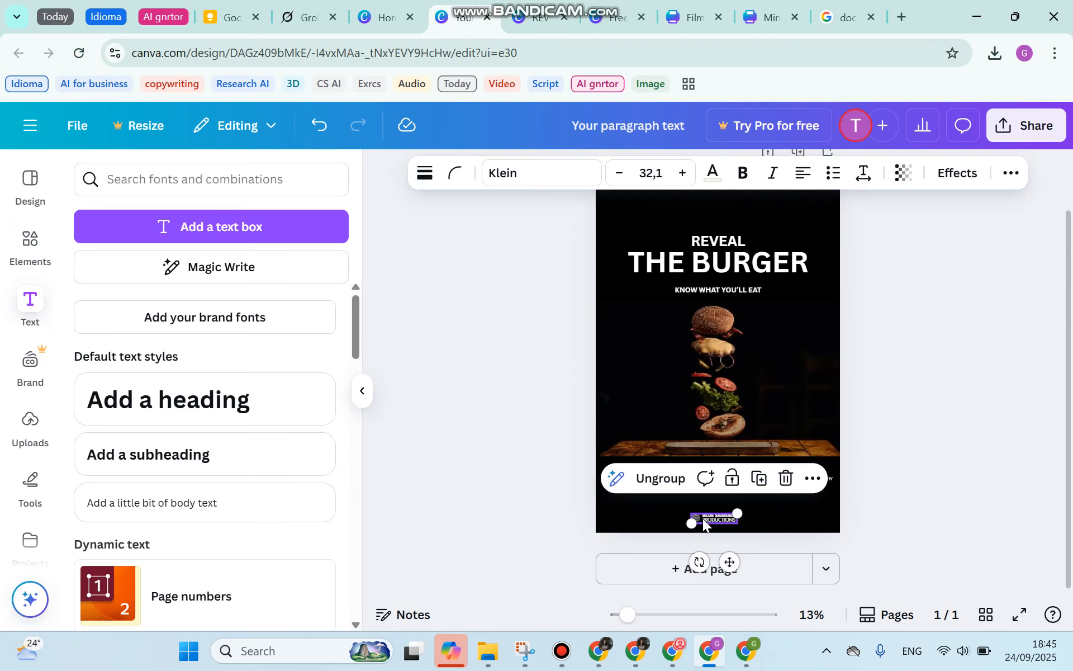
# - Enlarge the production logo until its text is size 47 and centre it slightly higher beneath the credits
pyautogui.moveTo(739, 511); pyautogui.dragTo(755, 507)
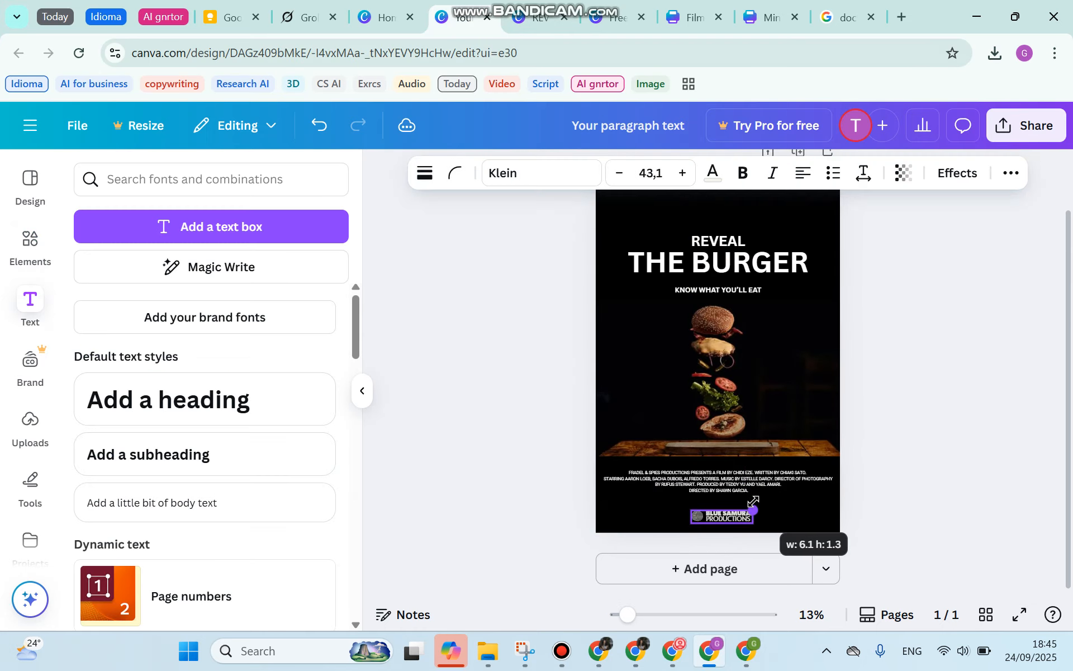
pyautogui.moveTo(693, 523); pyautogui.dragTo(687, 524)
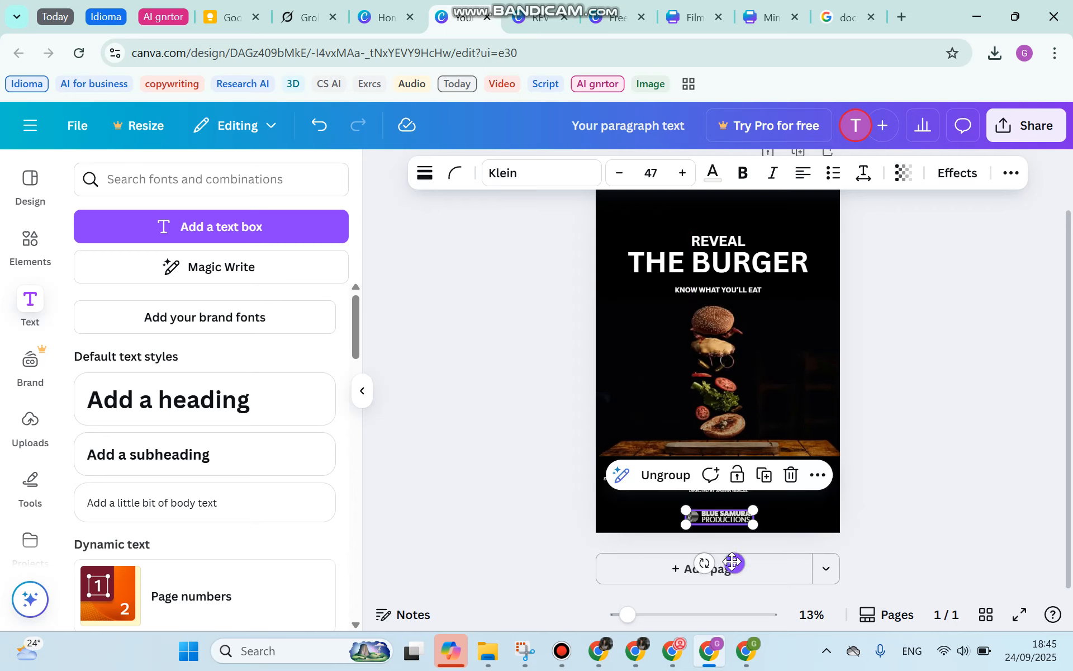
pyautogui.moveTo(735, 563); pyautogui.dragTo(733, 558)
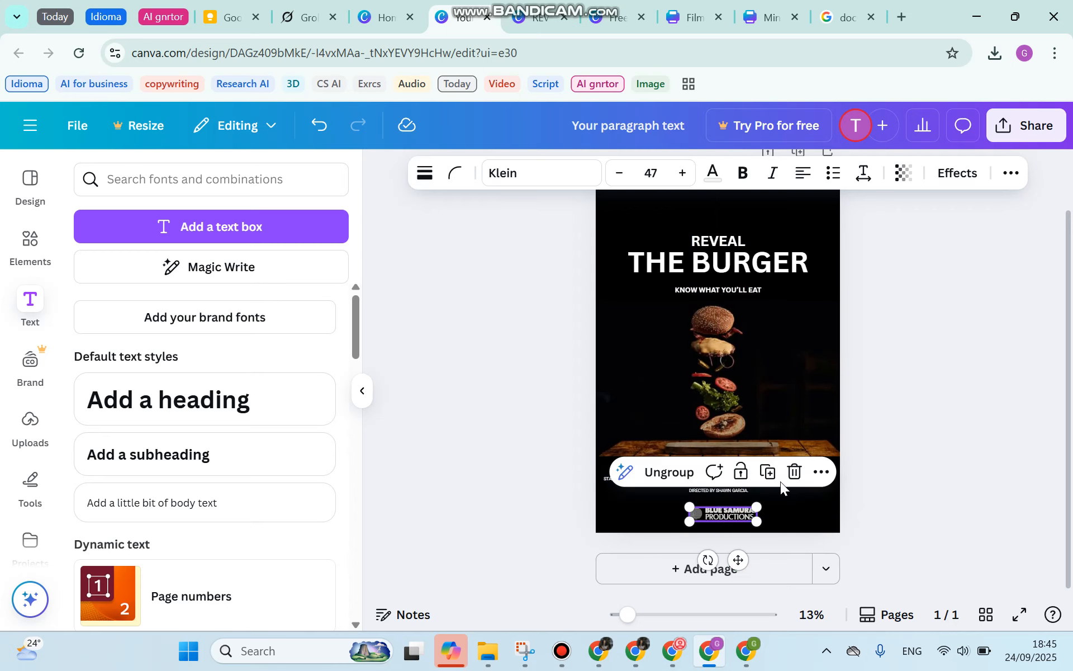
pyautogui.click(540, 458)
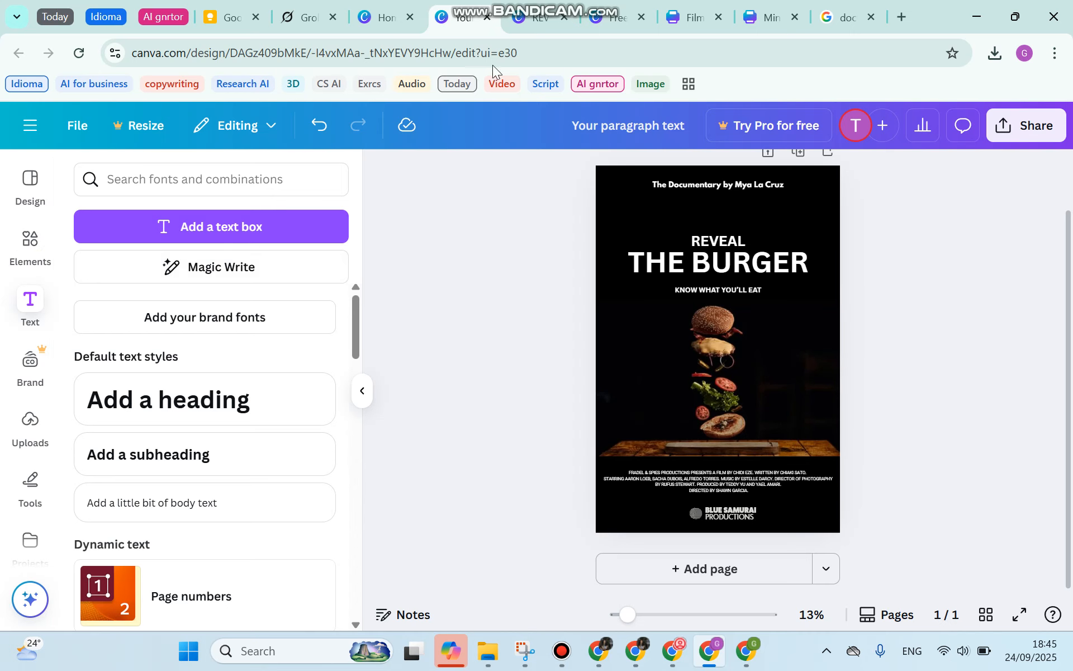
# - Examine the faded background imagery behind the title and burger in the REVEAL YOUR design
pyautogui.click(528, 20)
pyautogui.scroll(3, 565, 319)
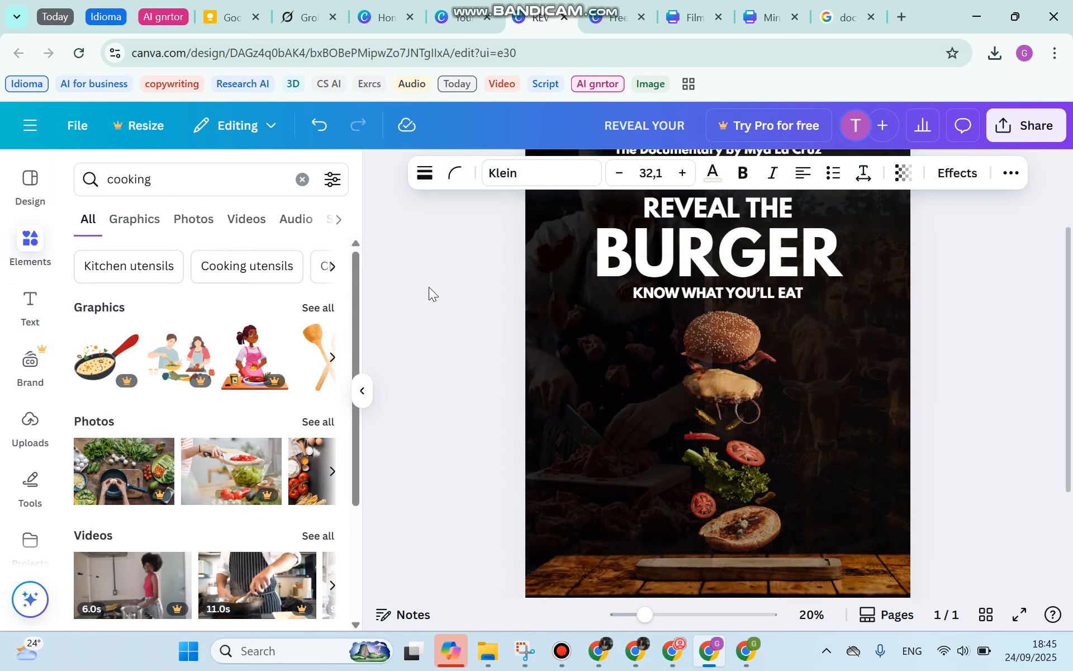
pyautogui.scroll(2, 605, 324)
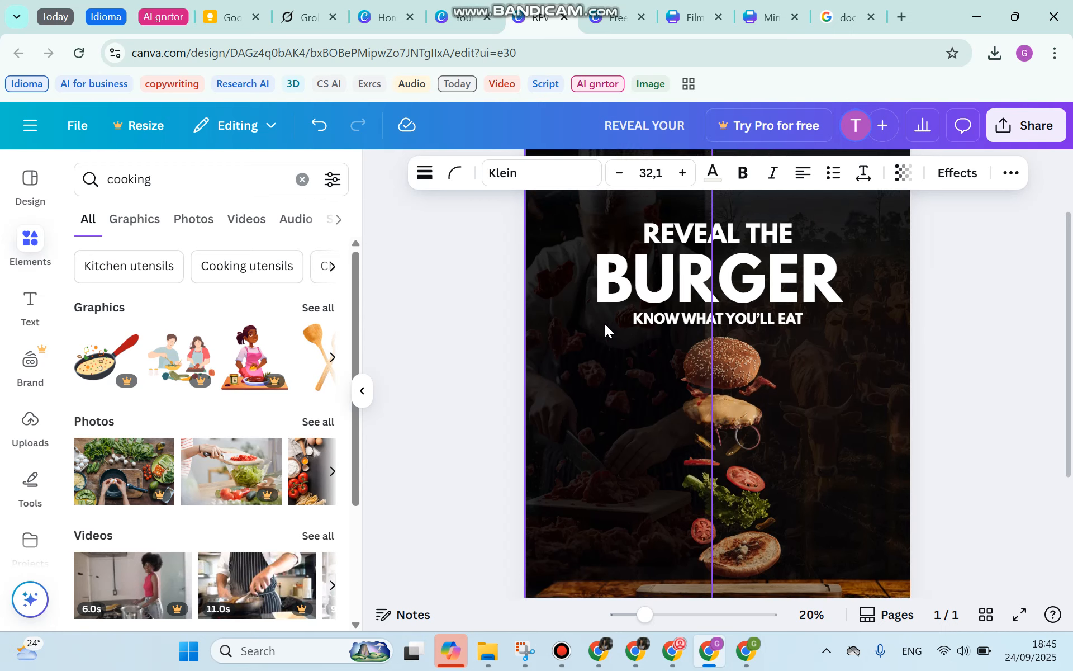
pyautogui.click(636, 616)
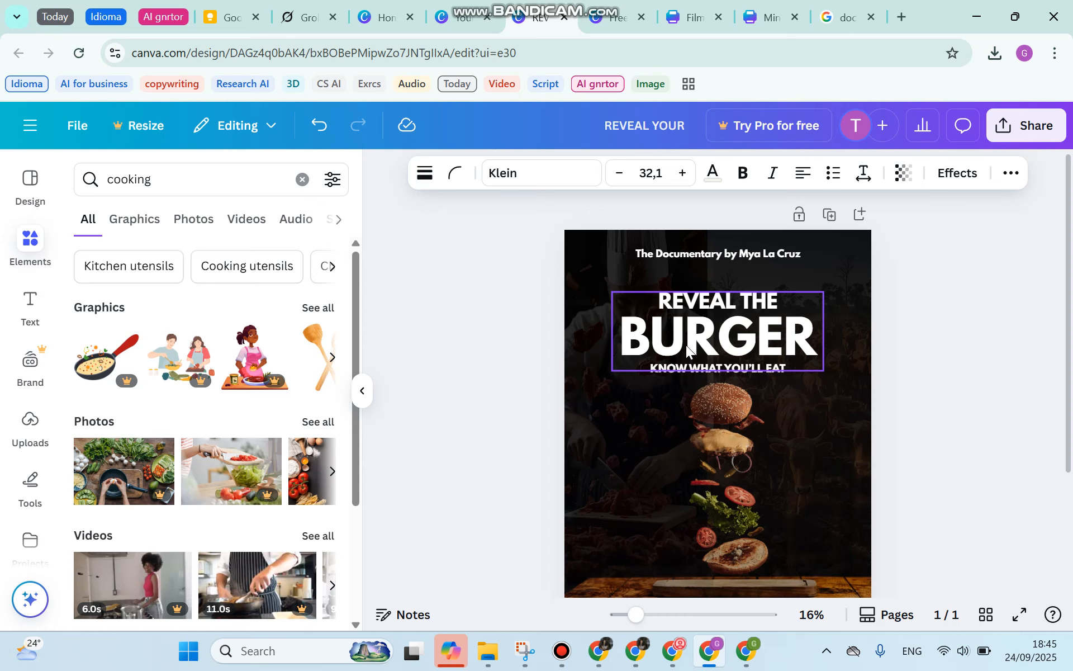
# - Return to the poster being built, search the elements for cow farming and browse the photo results
pyautogui.click(431, 18)
pyautogui.click(39, 243)
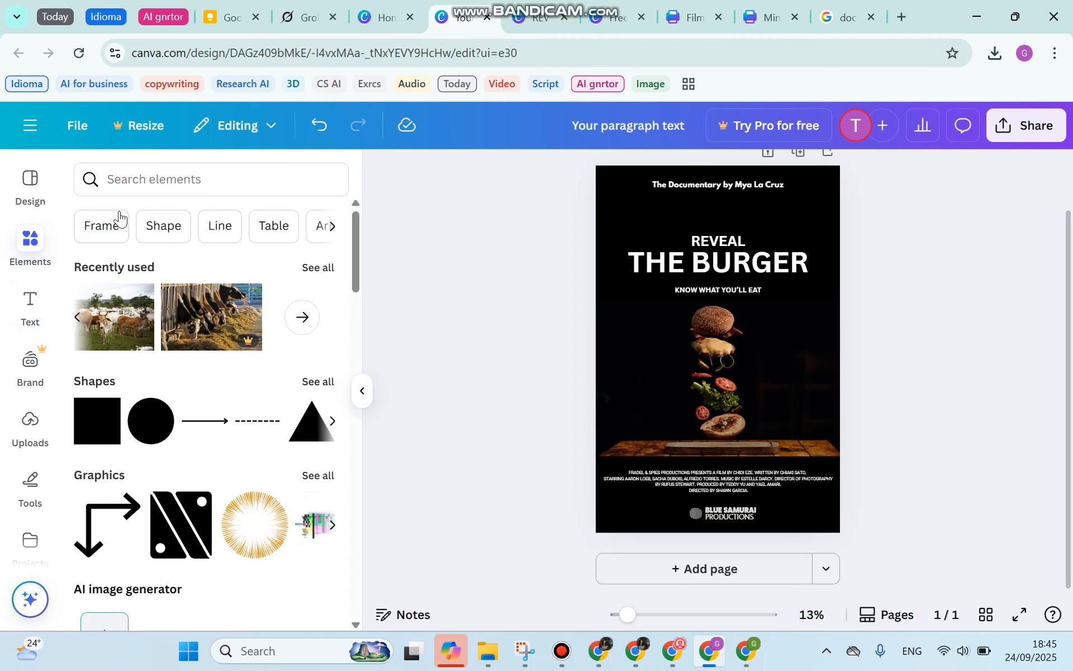
pyautogui.click(143, 186)
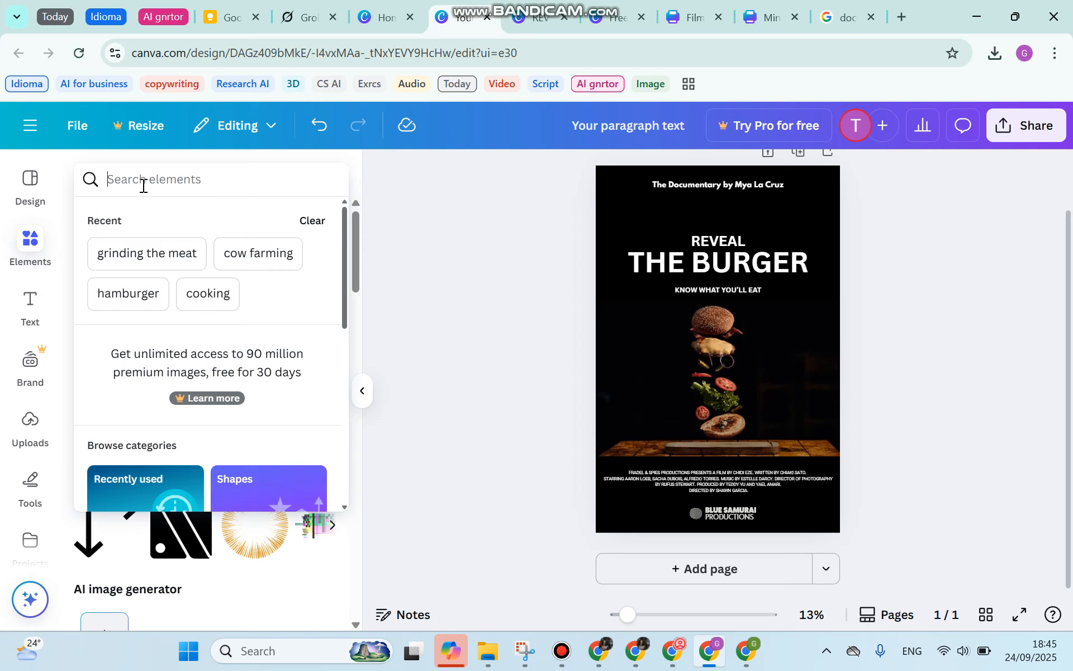
pyautogui.click(247, 251)
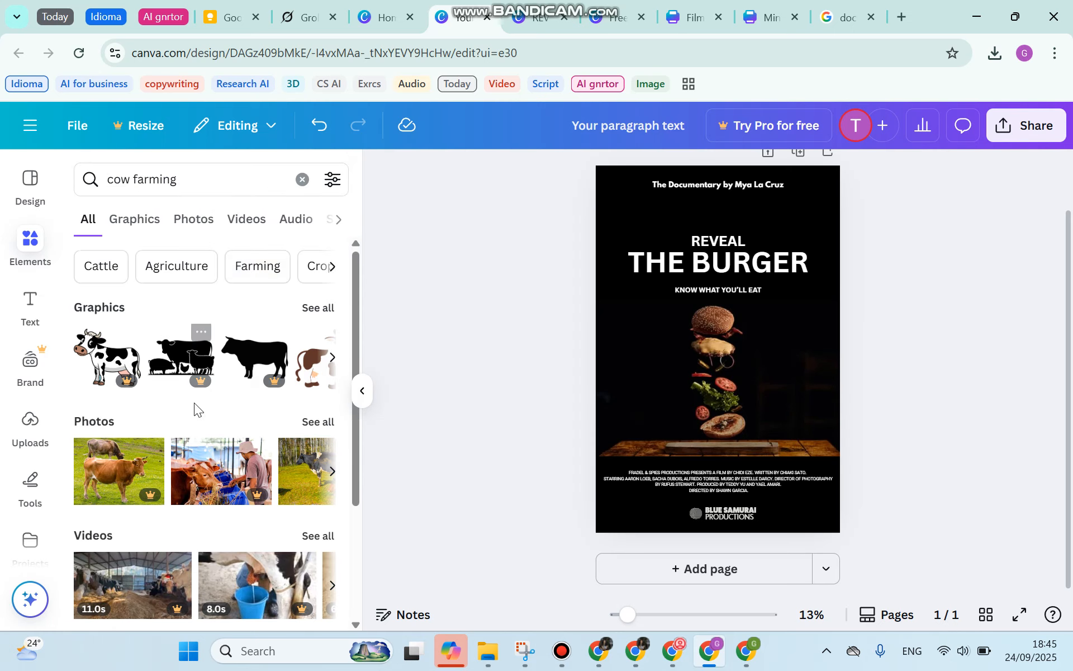
pyautogui.scroll(-2, 300, 412)
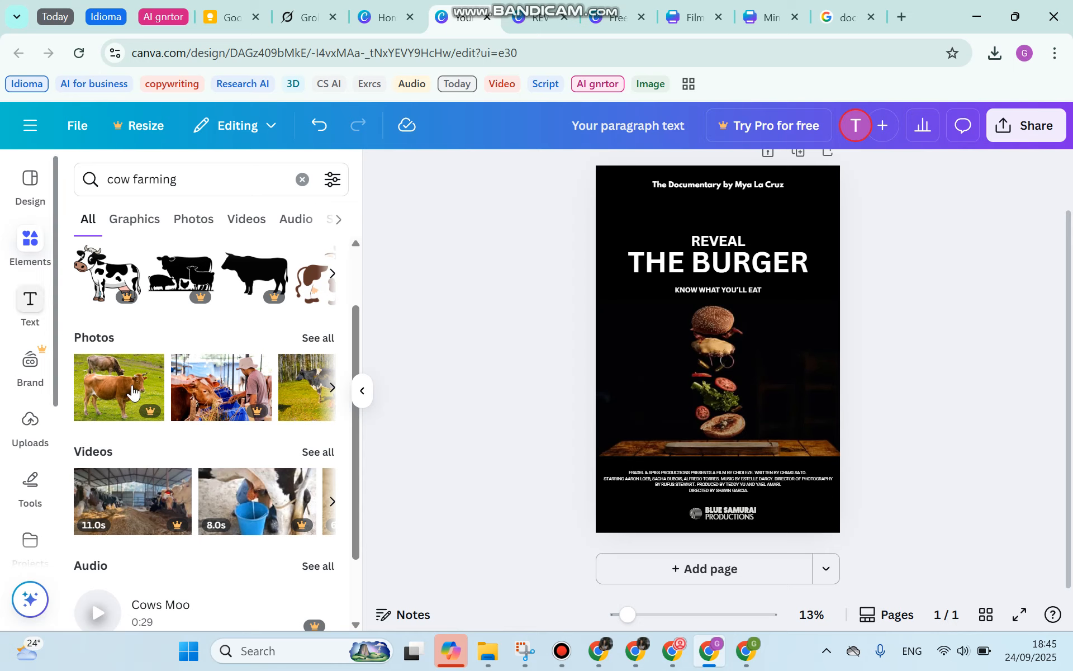
pyautogui.click(320, 340)
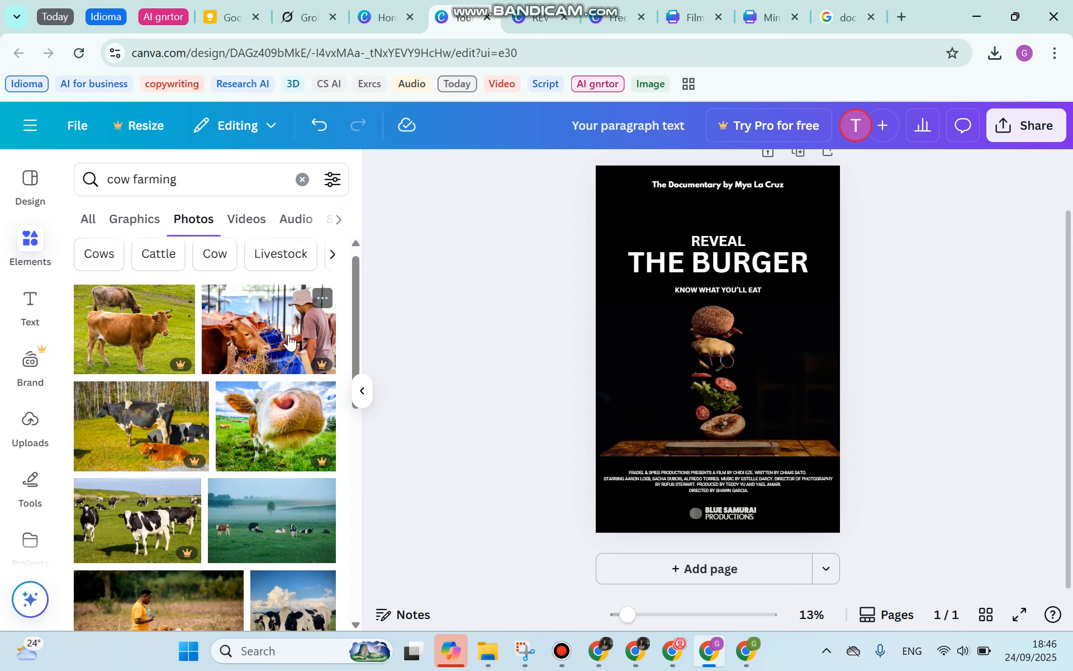
pyautogui.scroll(-4, 289, 342)
pyautogui.scroll(-5, 289, 342)
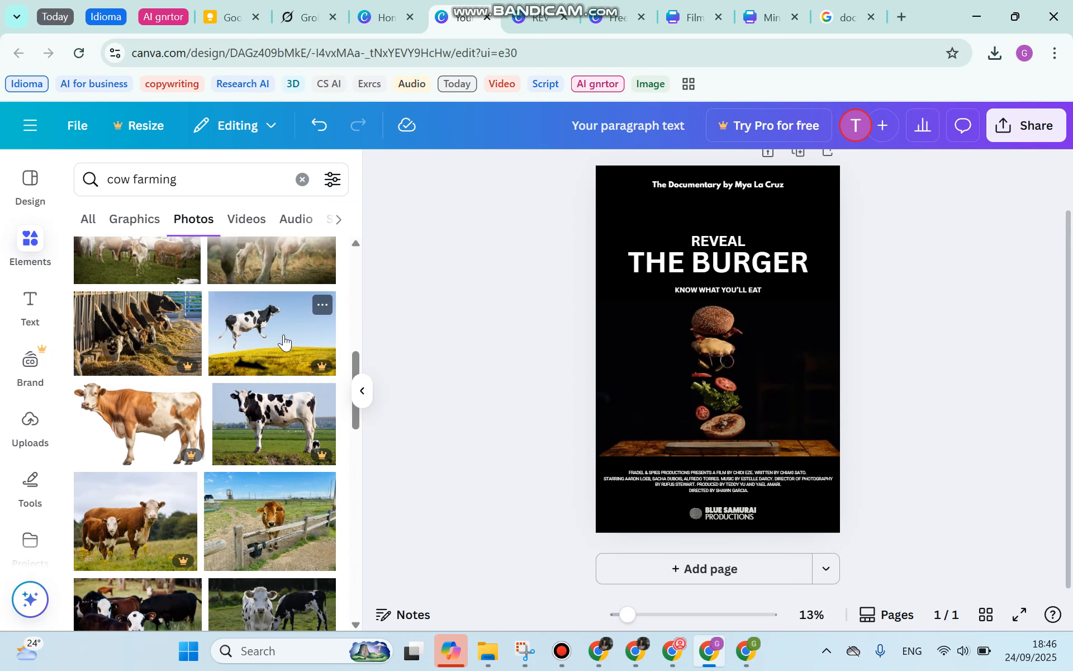
pyautogui.scroll(-10, 274, 358)
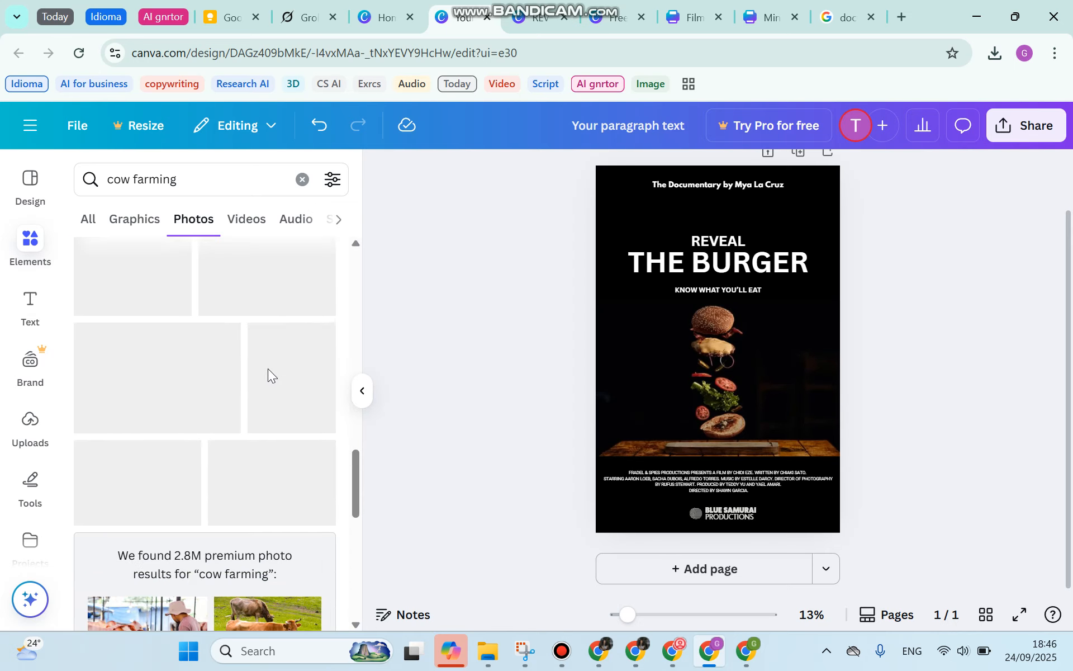
pyautogui.scroll(-4, 268, 368)
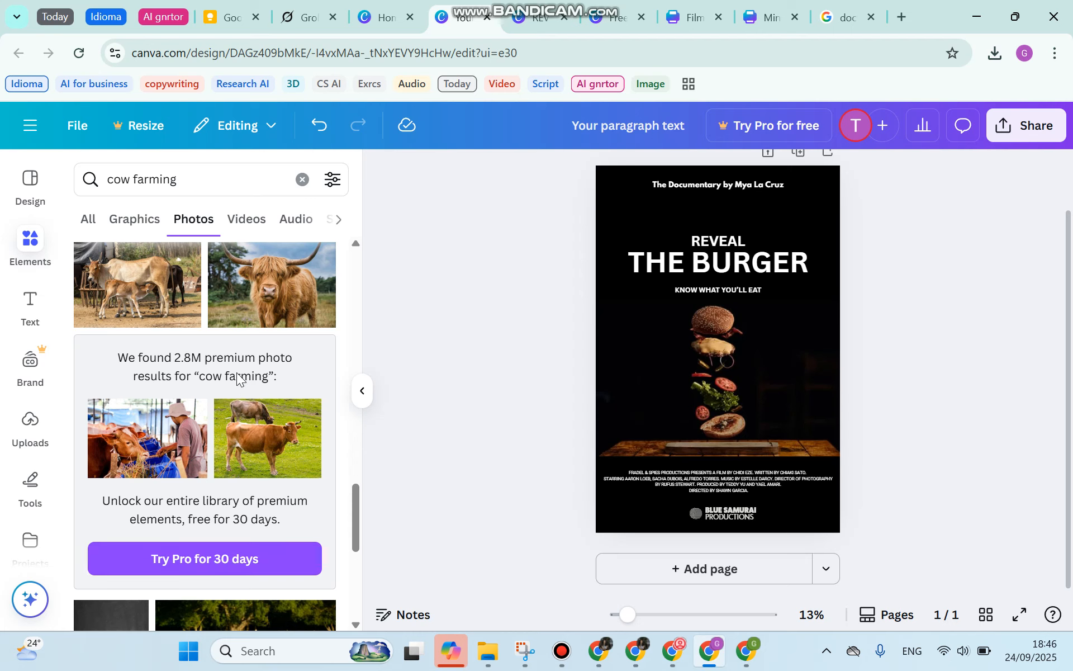
pyautogui.scroll(2, 207, 386)
pyautogui.scroll(2, 207, 392)
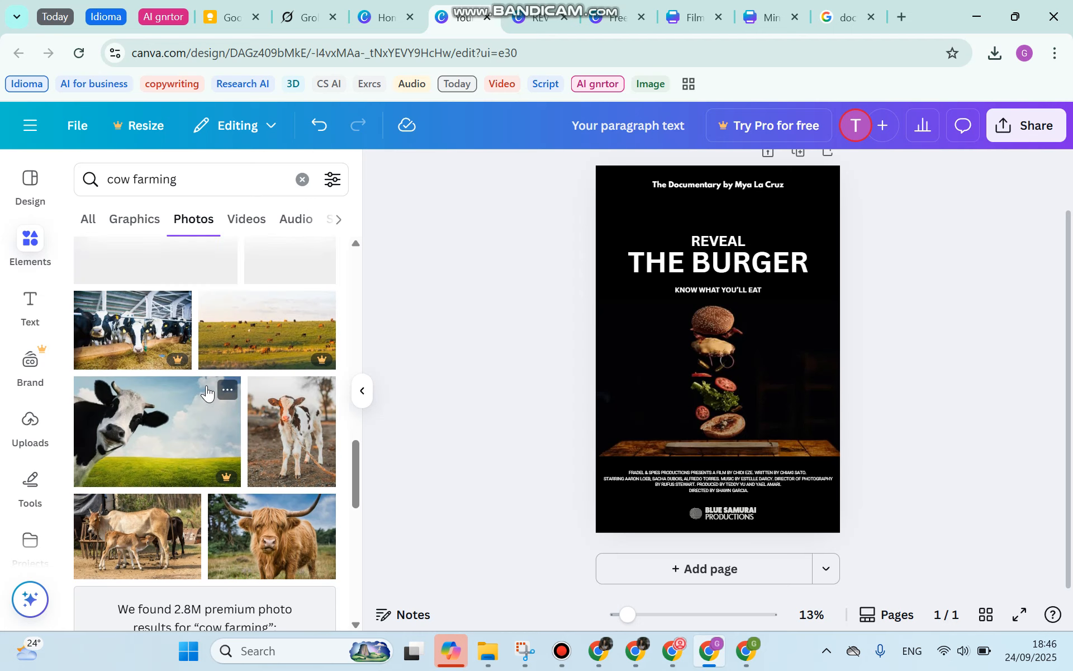
pyautogui.scroll(8, 206, 391)
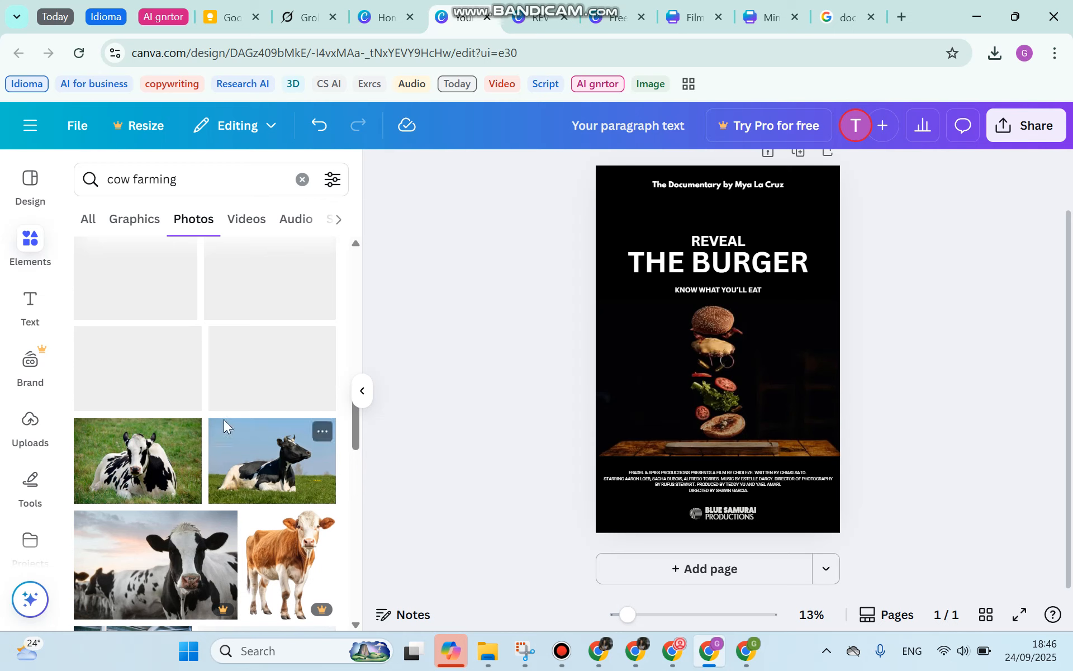
pyautogui.click(87, 223)
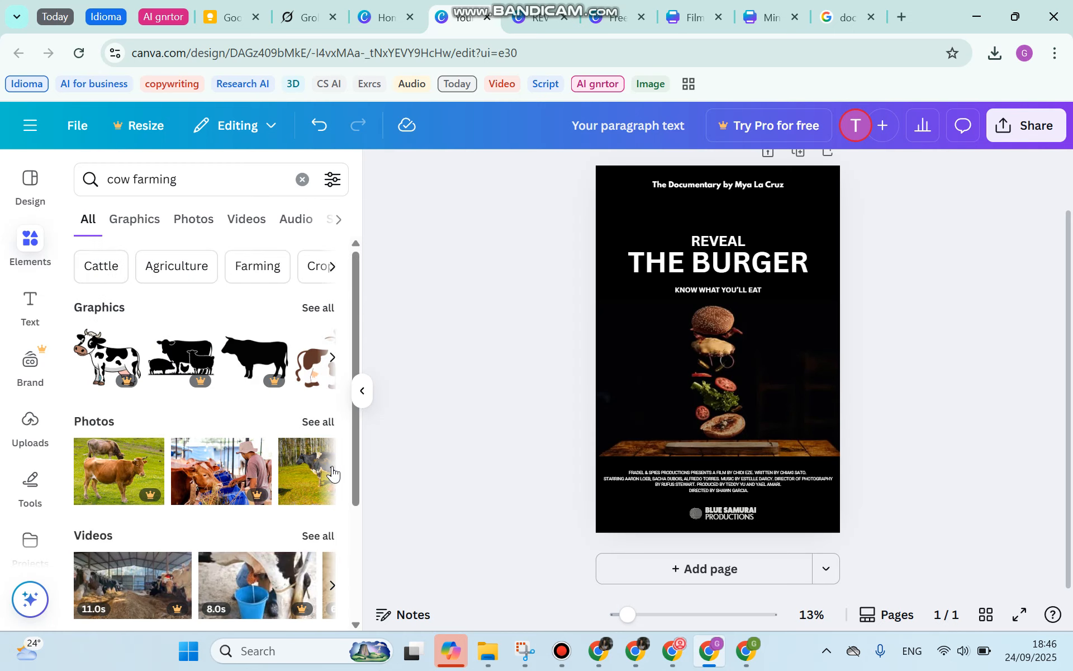
# - Clear the element search and insert the recently used photo of a cattle herd in a green field
pyautogui.click(301, 179)
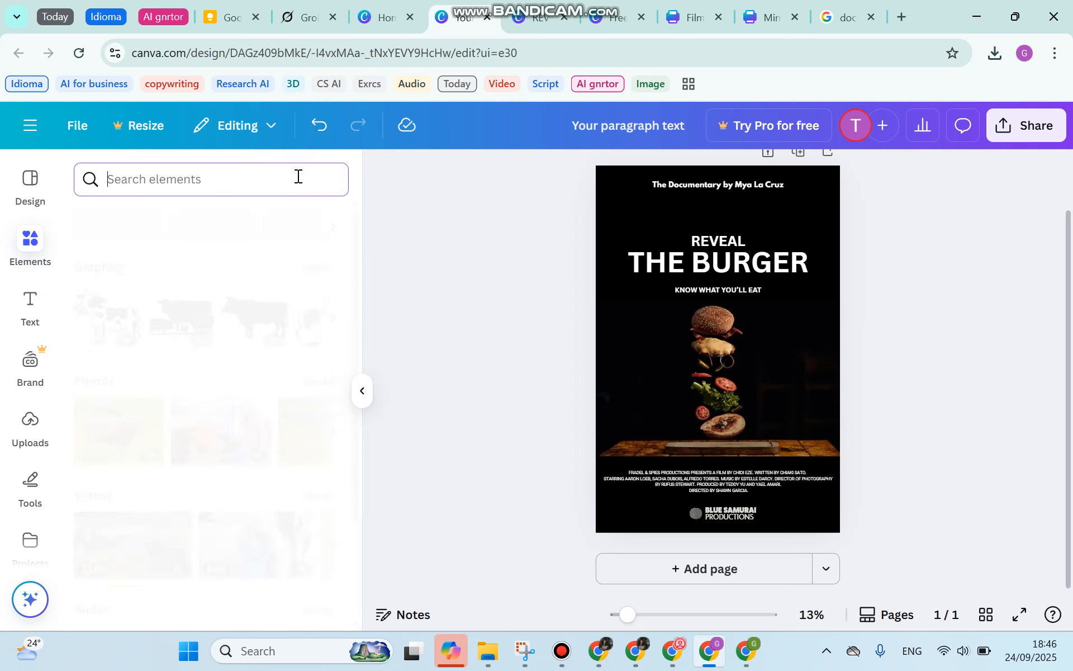
pyautogui.click(77, 317)
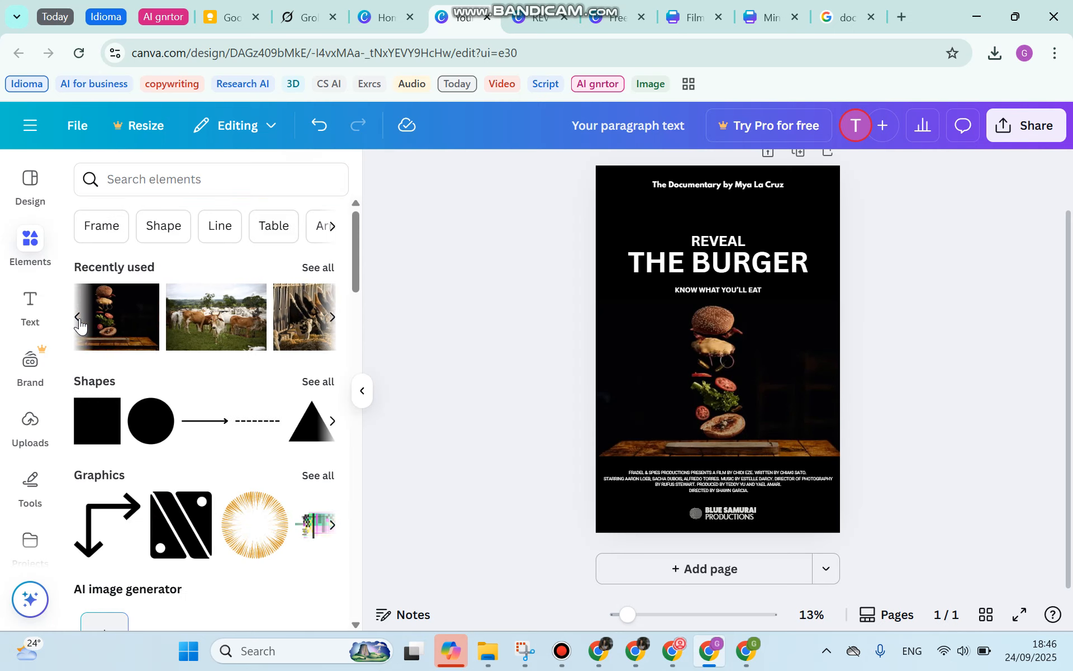
pyautogui.click(220, 333)
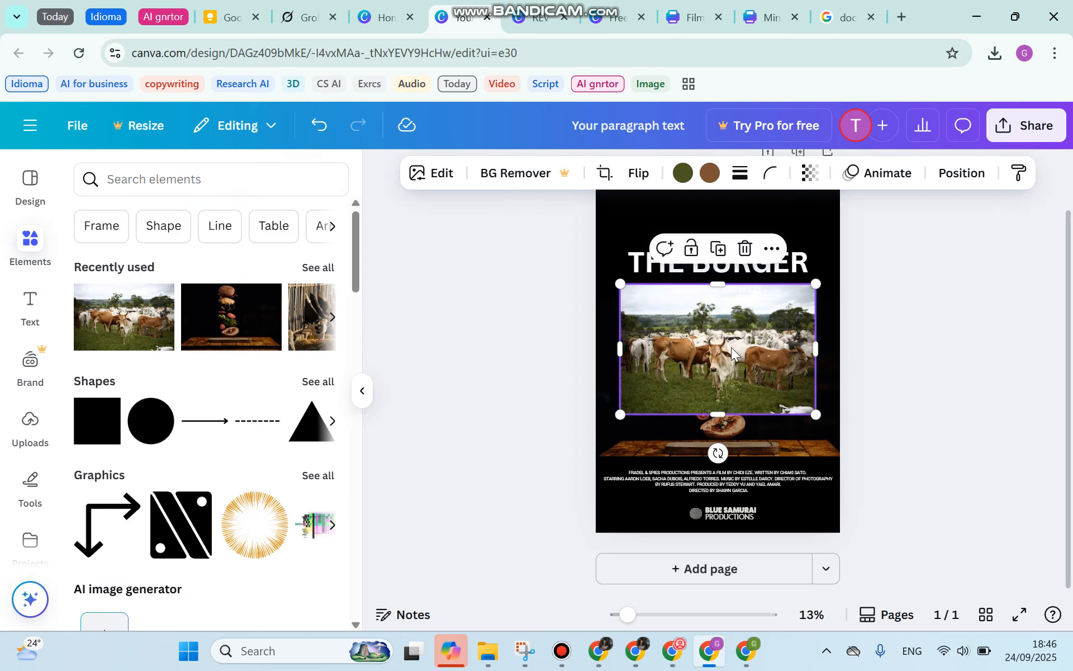
# - Move the cattle photo to the poster's left side and crop it into a tall portrait from the top edge down to the wooden board
pyautogui.moveTo(725, 350); pyautogui.dragTo(692, 298)
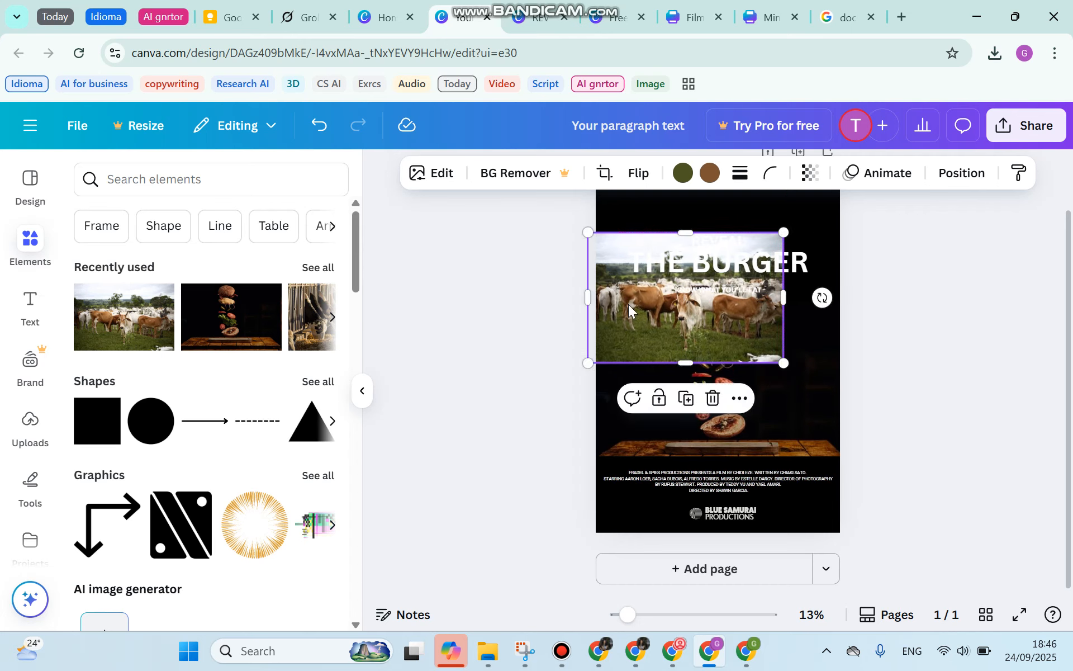
pyautogui.moveTo(688, 364); pyautogui.dragTo(688, 441)
pyautogui.scroll(1, 475, 277)
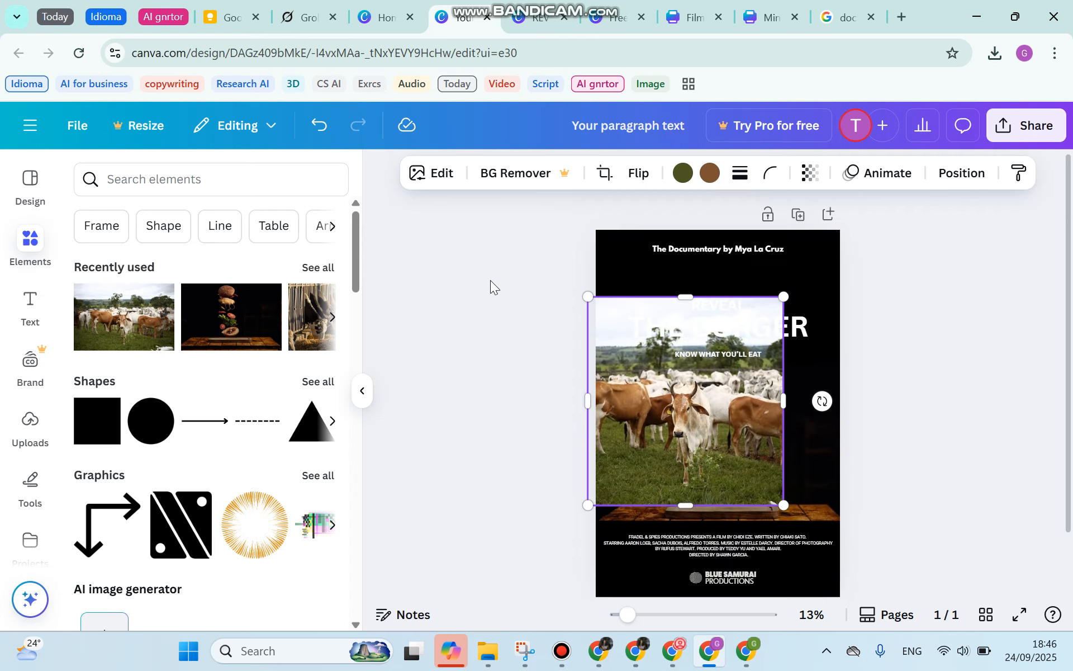
pyautogui.moveTo(665, 298); pyautogui.dragTo(665, 229)
pyautogui.moveTo(786, 363); pyautogui.dragTo(736, 364)
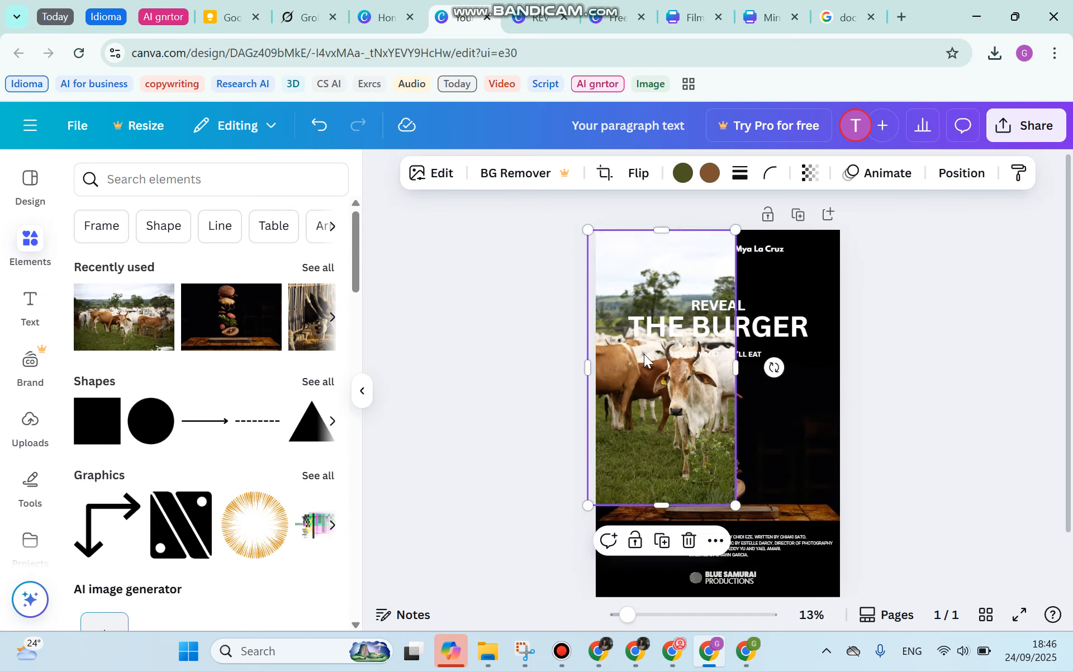
# - Shift the cattle photo slightly further left on the poster and set its transparency to 15
pyautogui.moveTo(635, 355); pyautogui.dragTo(624, 355)
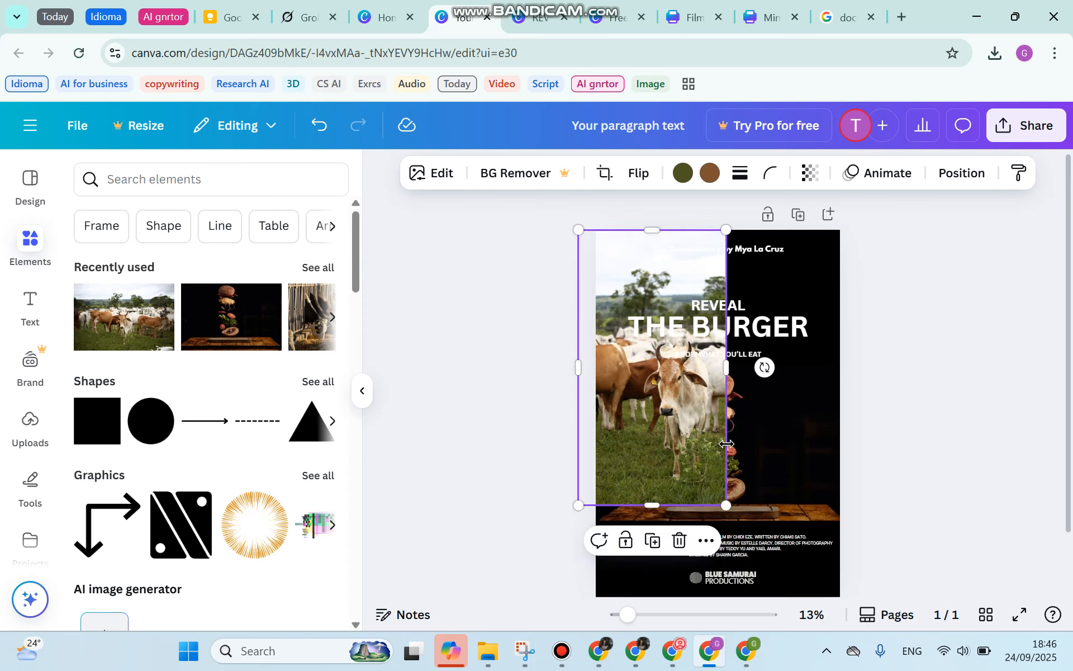
pyautogui.click(809, 173)
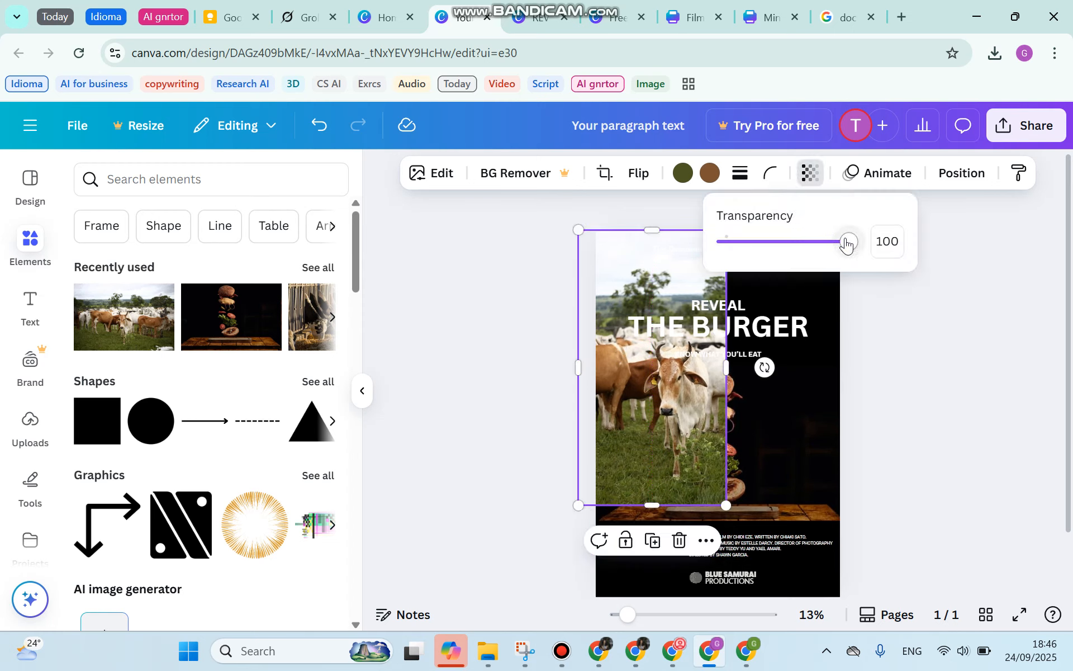
pyautogui.moveTo(848, 242); pyautogui.dragTo(742, 248)
pyautogui.click(882, 246)
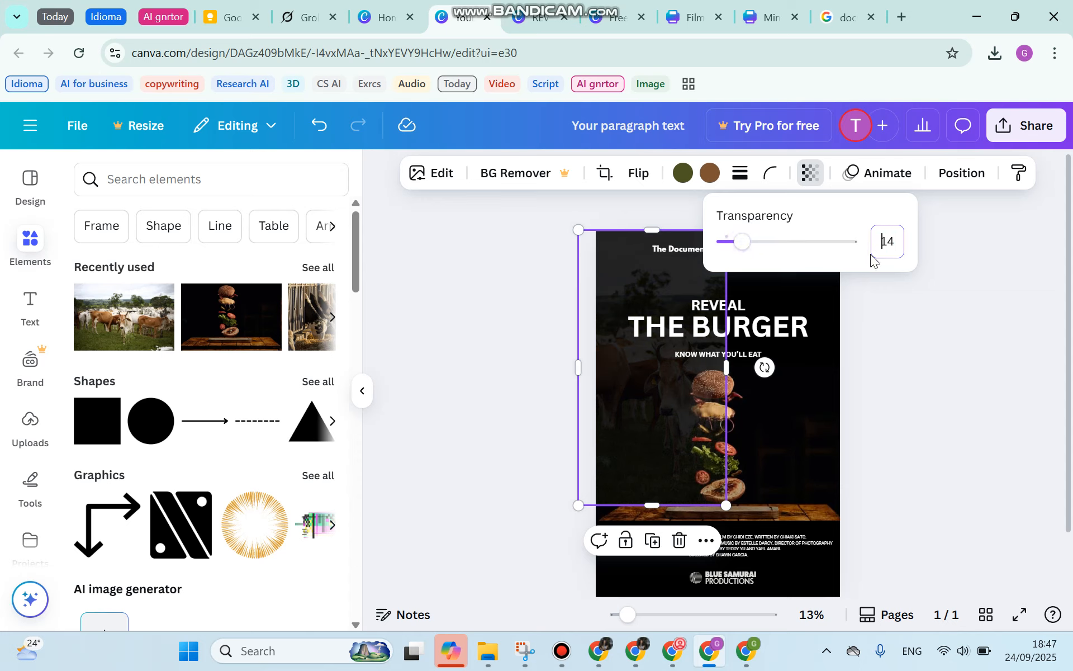
pyautogui.doubleClick(895, 244)
pyautogui.press('BackSpace')
pyautogui.write('15')
pyautogui.press('Return')
pyautogui.click(527, 319)
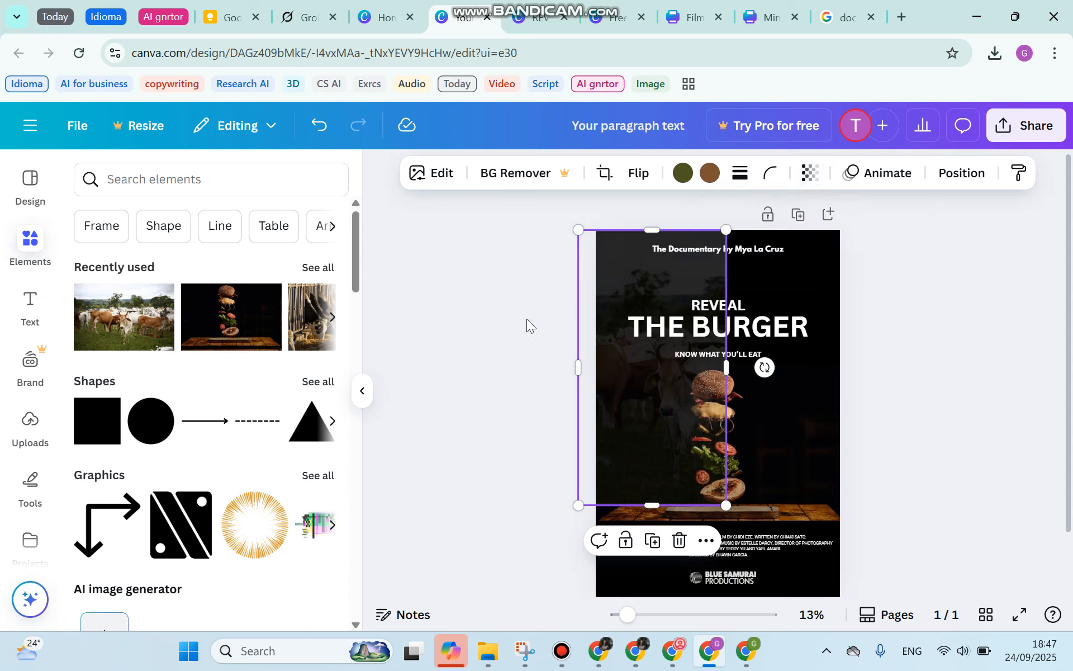
pyautogui.click(527, 318)
# - Search the elements for grinding the meat and browse the photo results
pyautogui.click(794, 417)
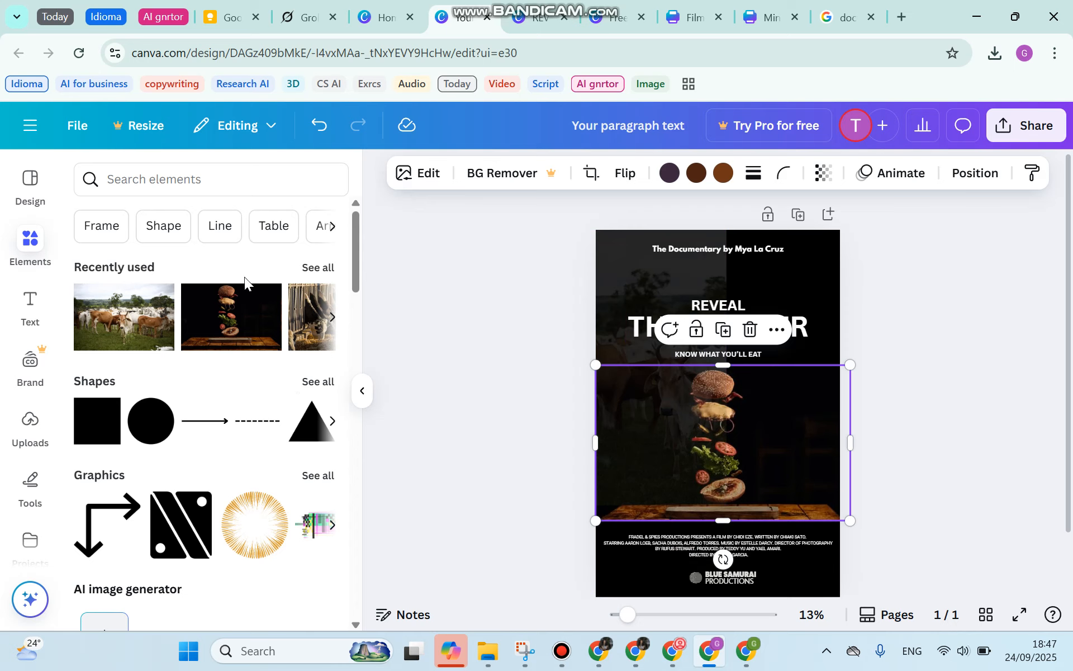
pyautogui.click(232, 177)
pyautogui.click(211, 260)
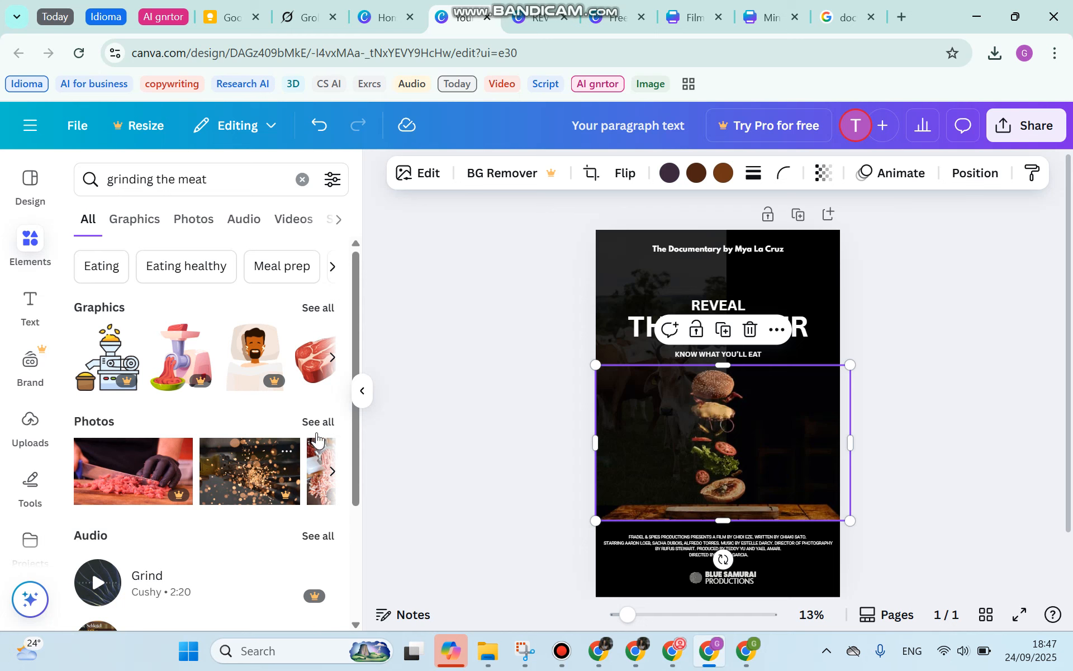
pyautogui.click(317, 425)
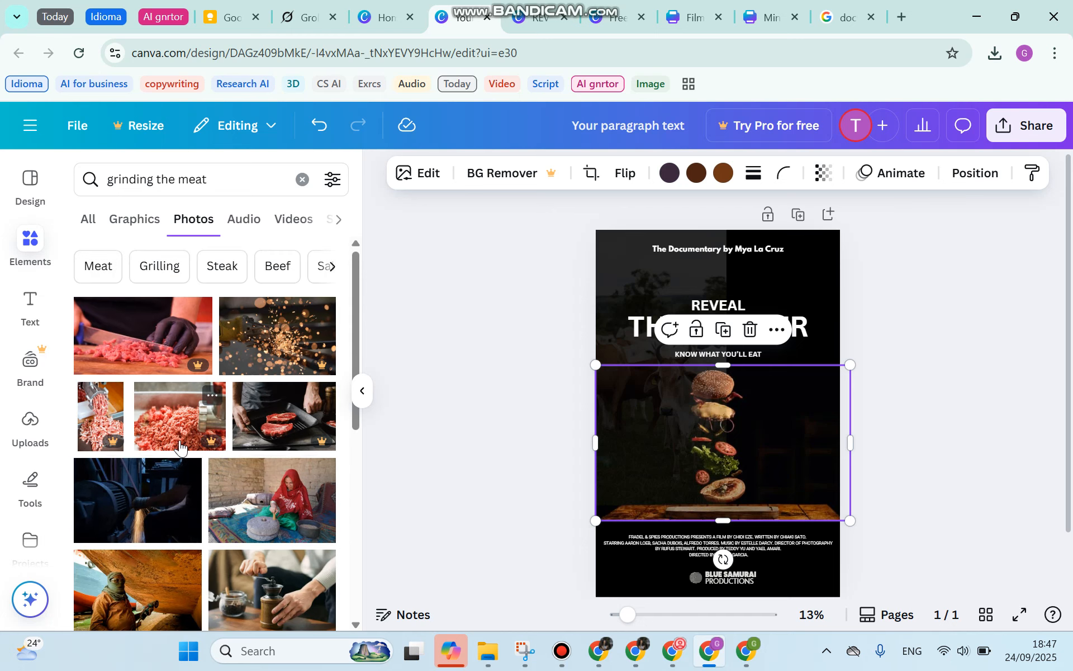
pyautogui.scroll(-1, 244, 399)
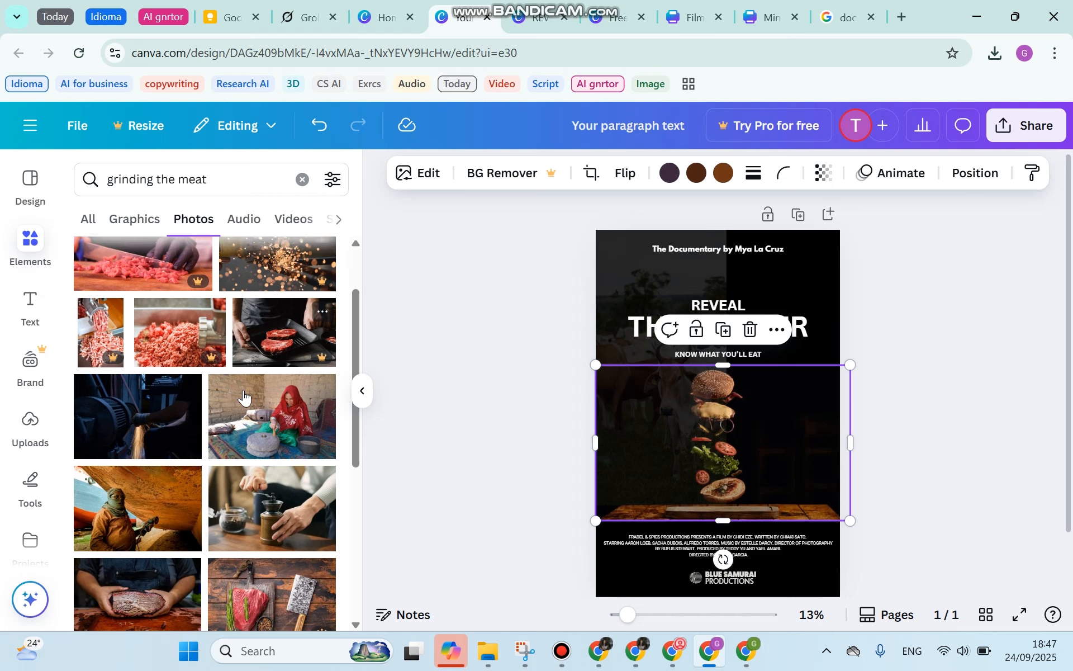
pyautogui.scroll(-2, 243, 398)
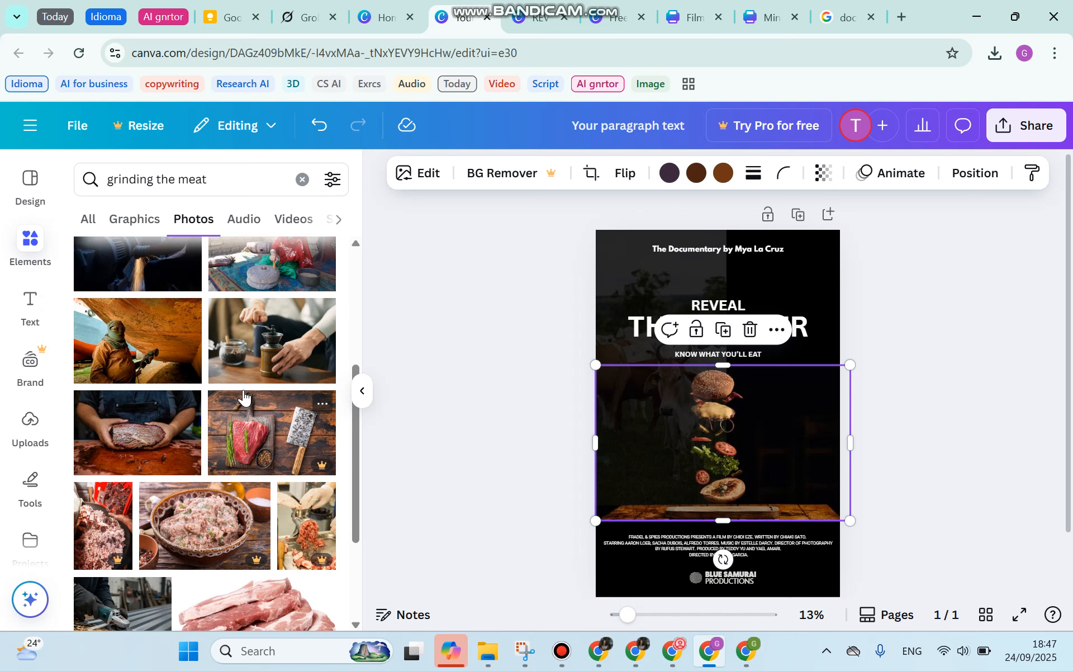
pyautogui.scroll(-1, 244, 398)
pyautogui.scroll(-1, 235, 419)
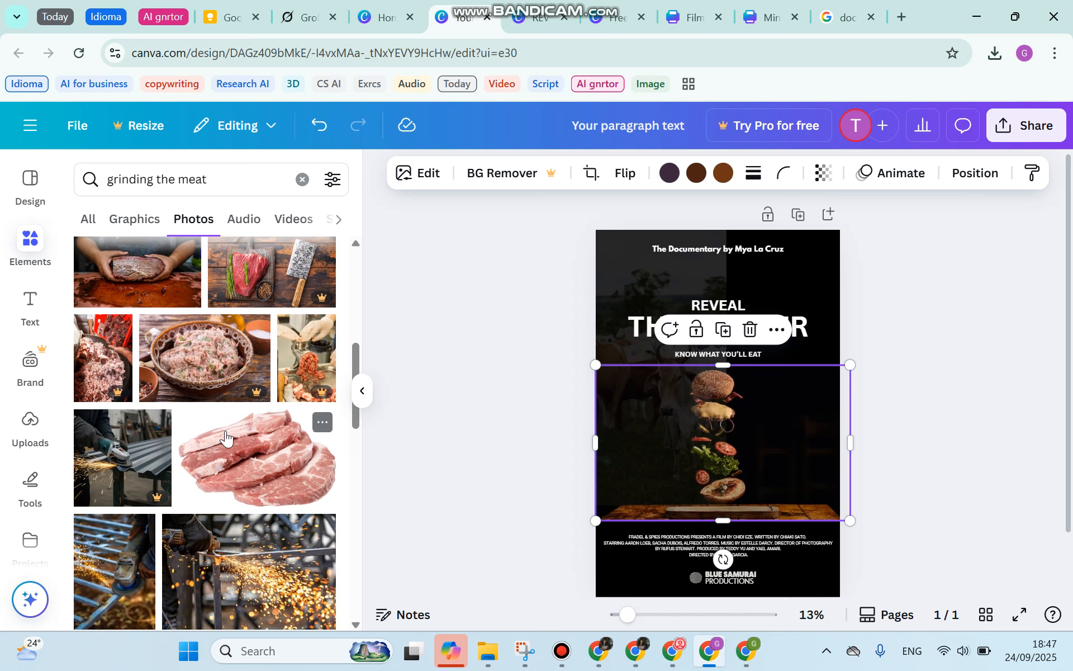
pyautogui.scroll(-3, 226, 438)
# - Copy the faded chef photo from the REVEAL YOUR design and place it on the right half of the poster being built
pyautogui.click(536, 17)
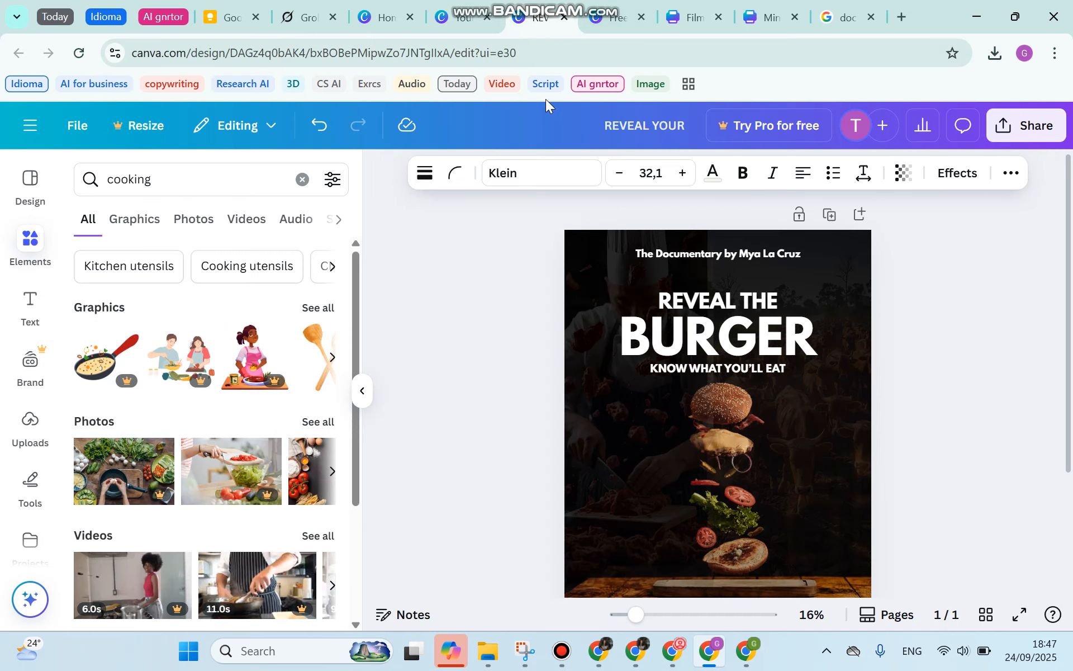
pyautogui.click(627, 411)
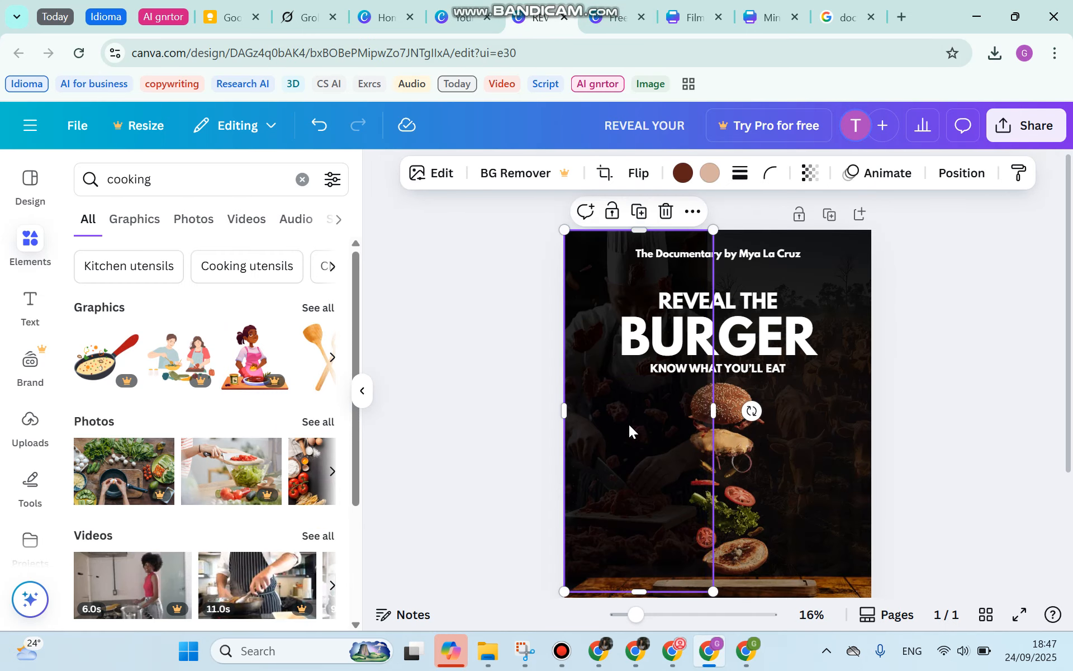
pyautogui.click(459, 16)
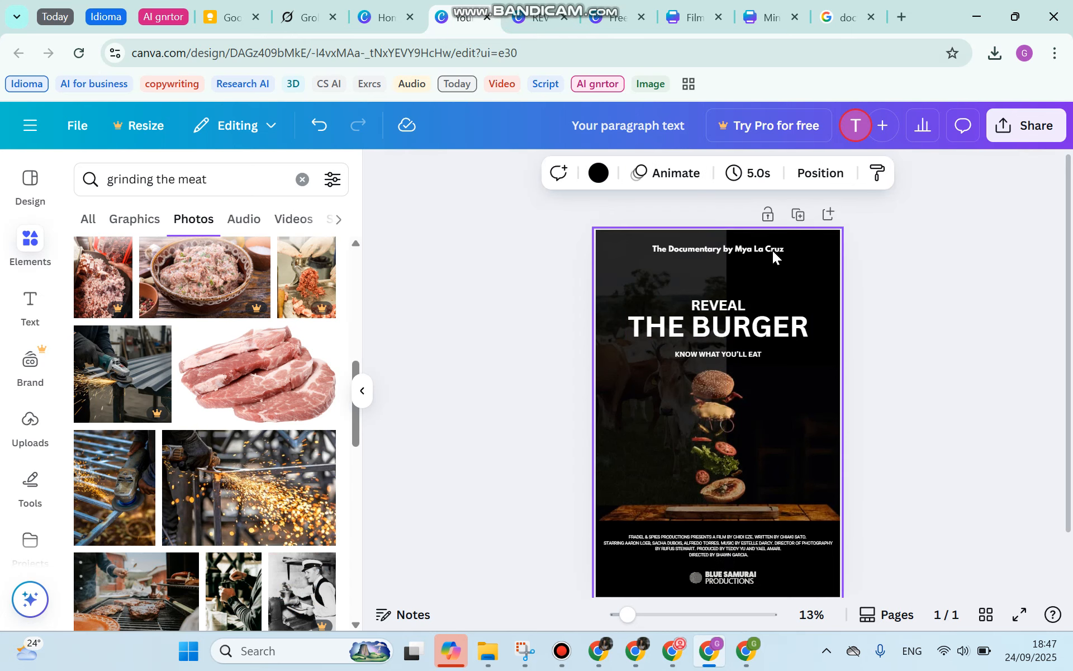
pyautogui.hotkey('ctrl', 'v')
pyautogui.moveTo(671, 410); pyautogui.dragTo(798, 416)
pyautogui.click(971, 404)
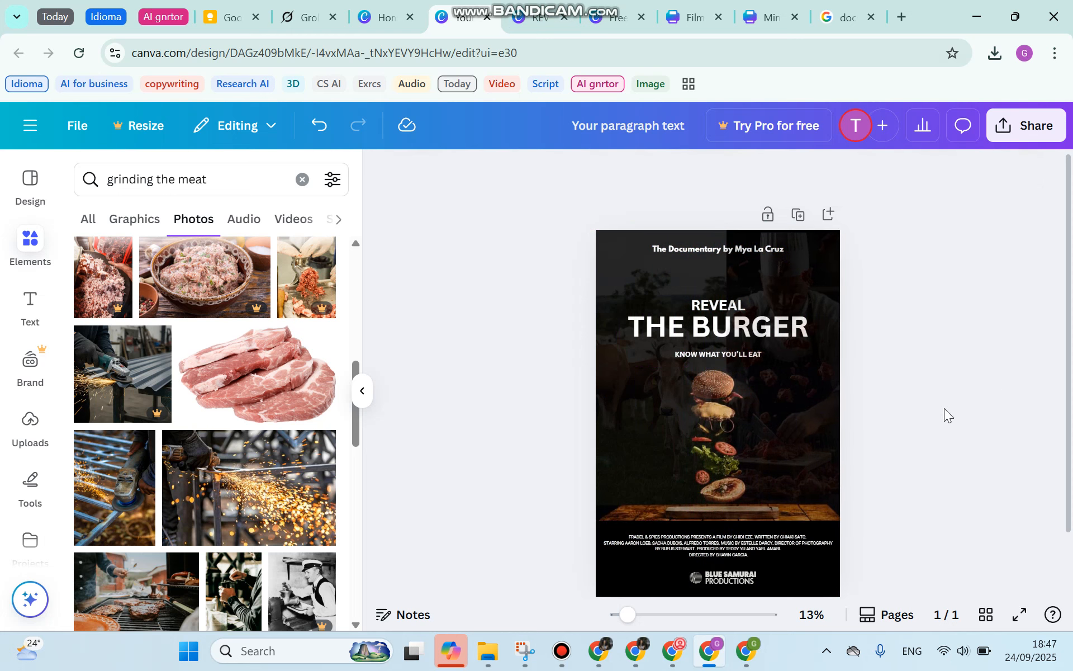
# - Trim the cattle photo's inner edge so it meets the chef photo at the poster's centre
pyautogui.scroll(-2, 741, 379)
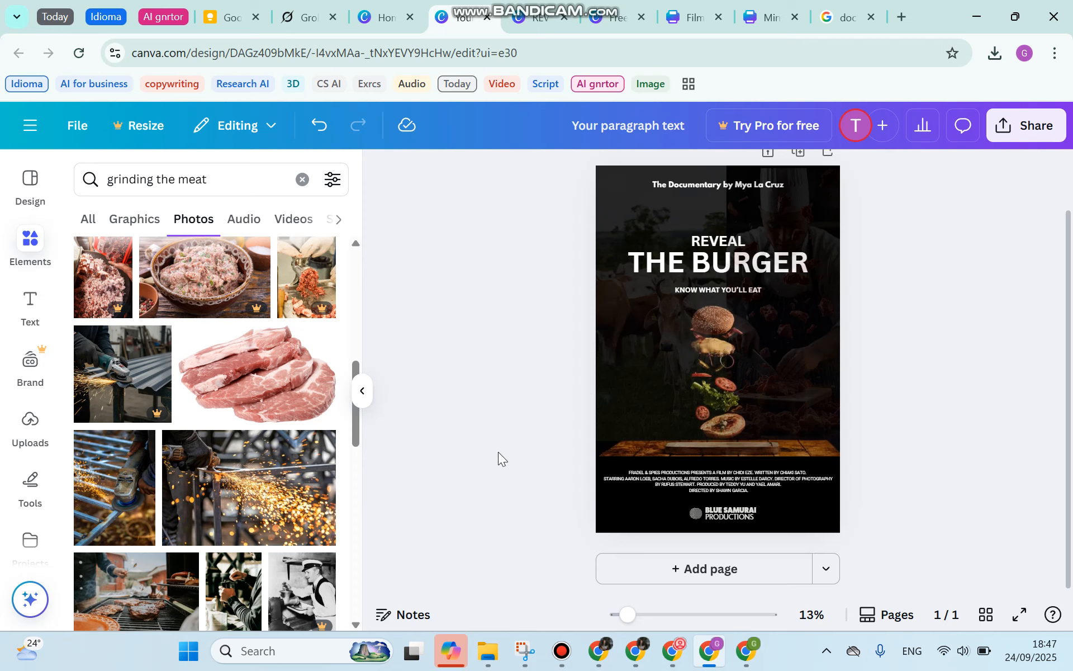
pyautogui.click(691, 207)
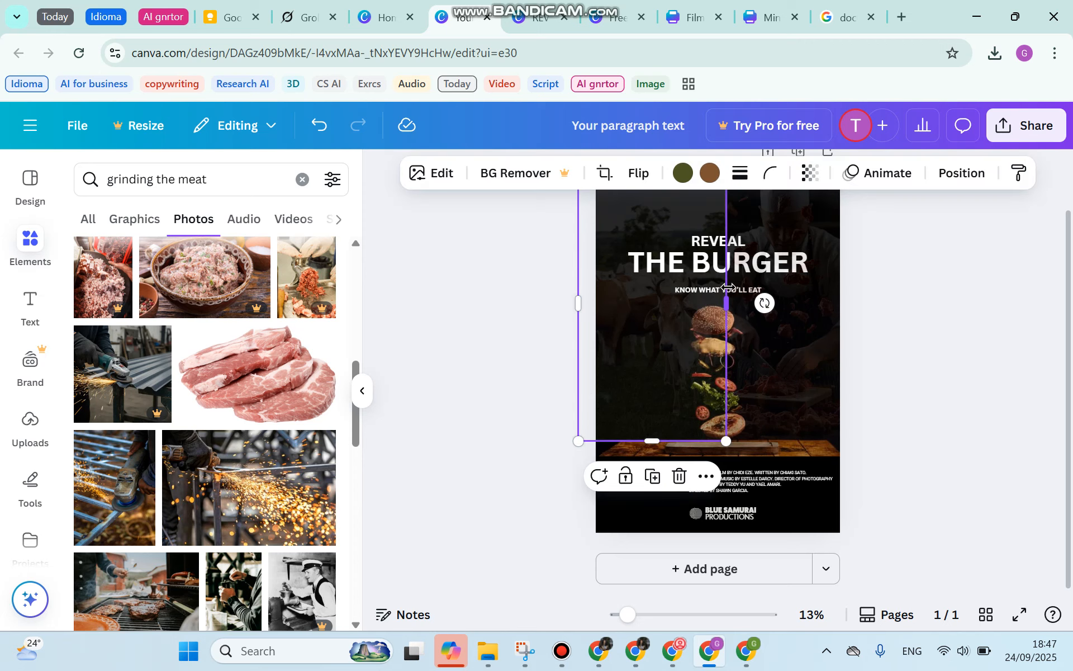
pyautogui.moveTo(723, 293); pyautogui.dragTo(612, 290)
pyautogui.click(769, 233)
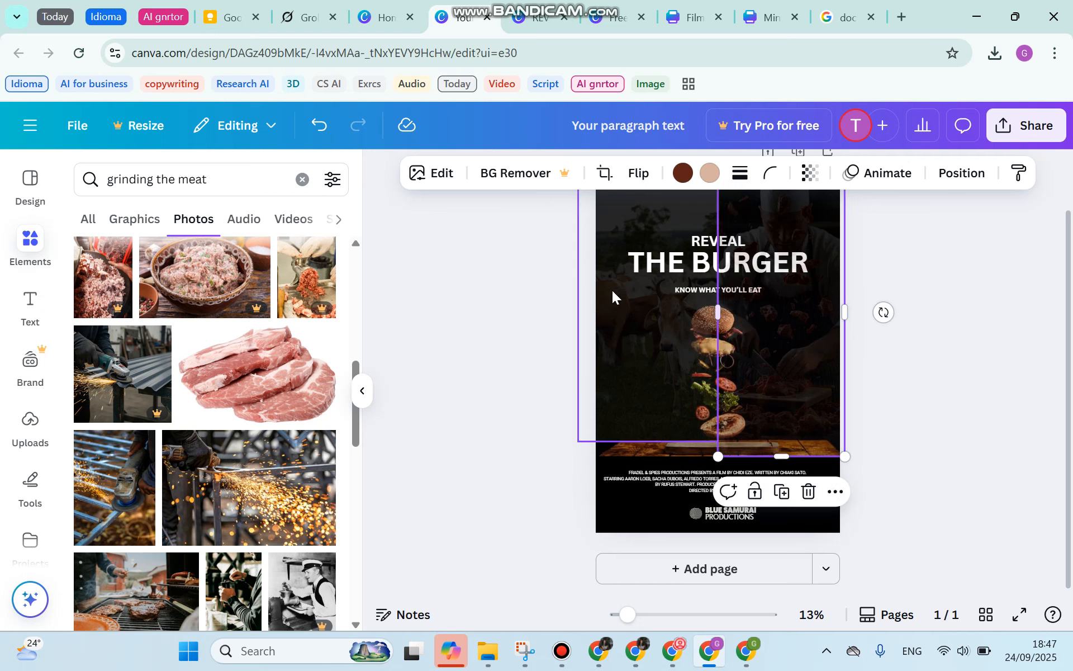
pyautogui.click(560, 278)
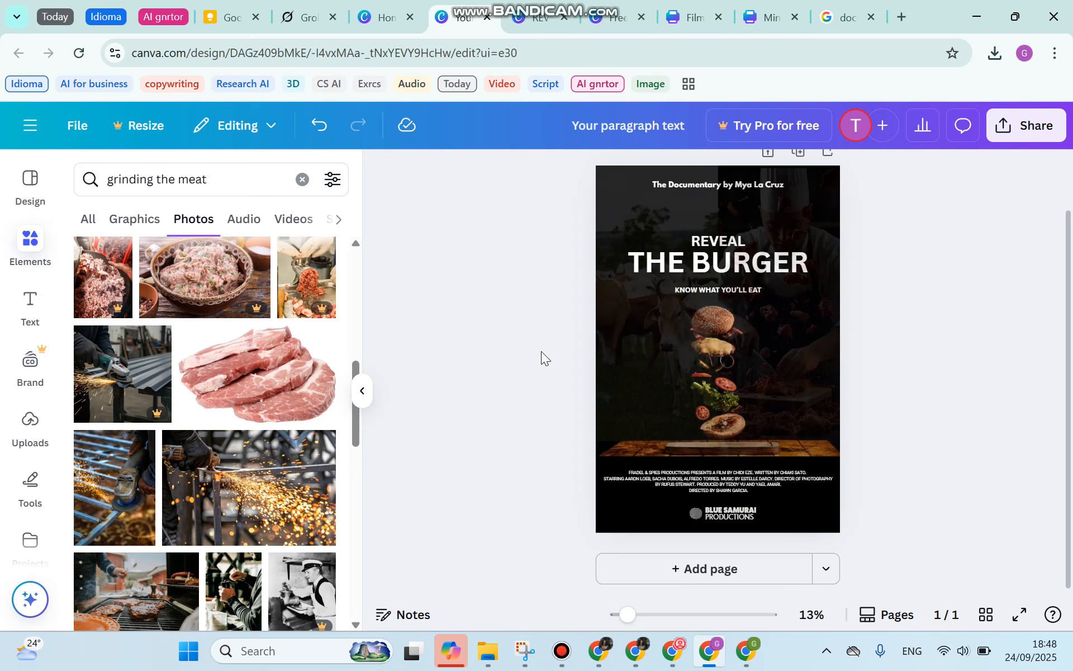
pyautogui.click(561, 650)
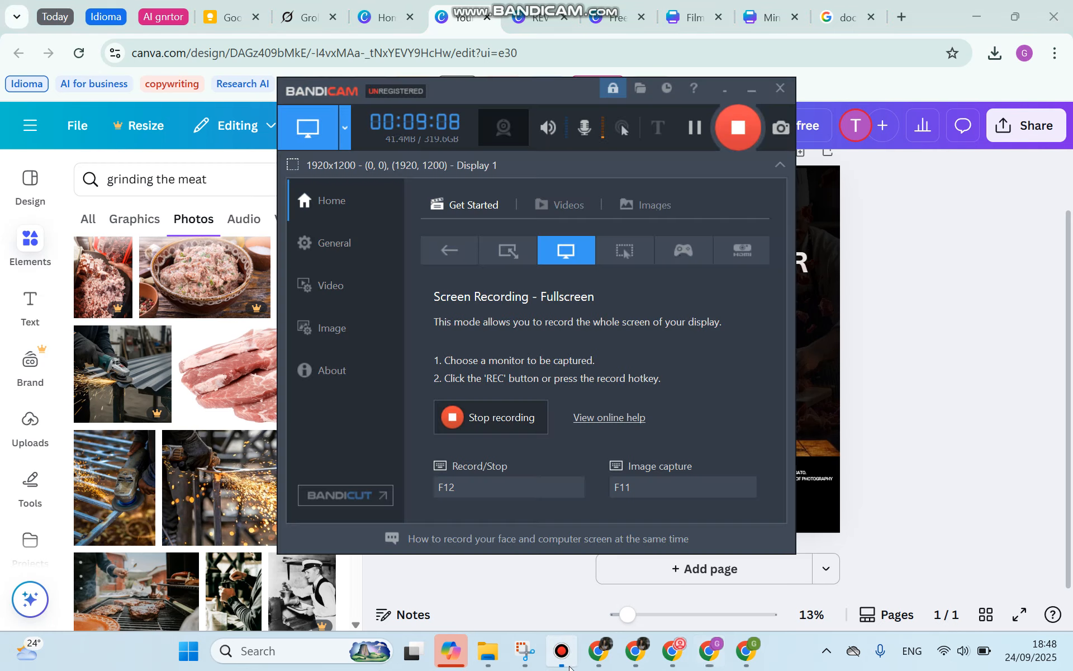